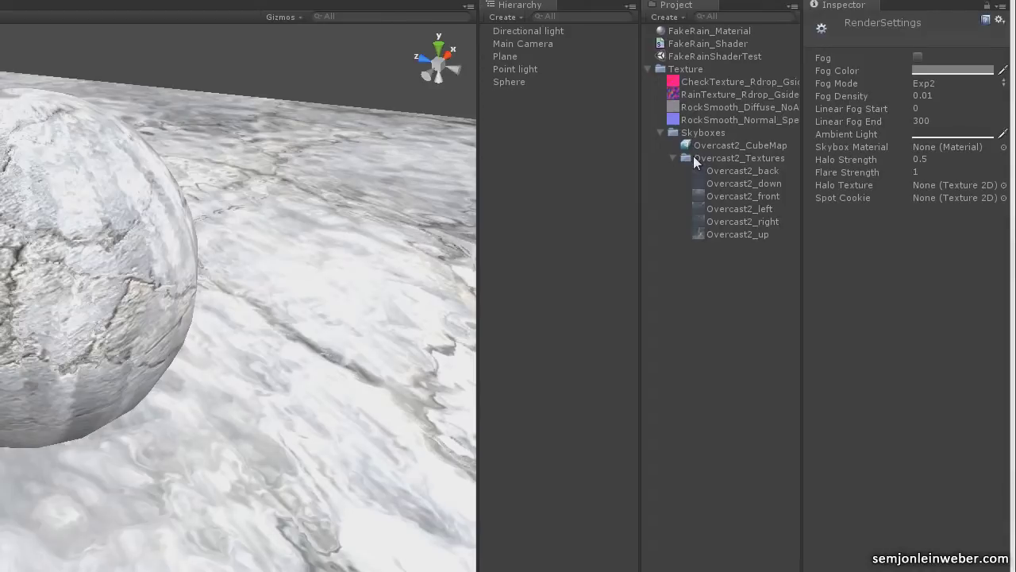
- Create a new material in the project and name it Skybox_Material_Overcast2
right_click(672, 270)
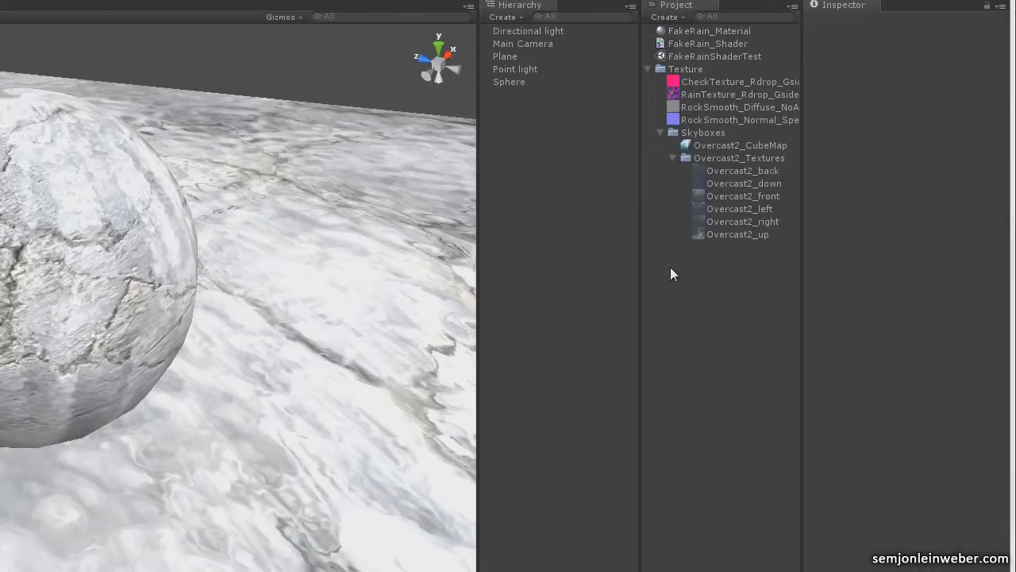
mouse_move(783, 277)
left_click(943, 395)
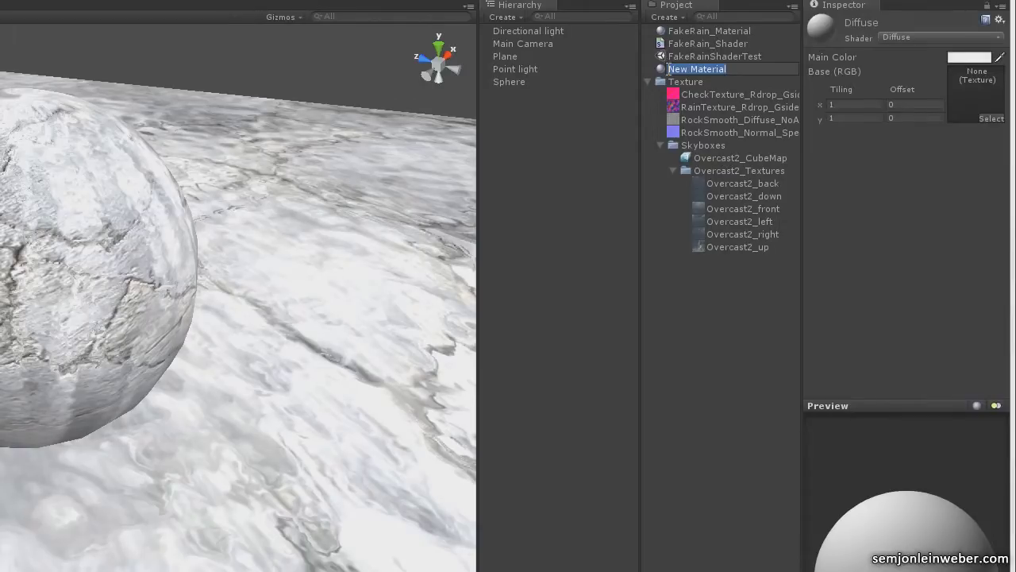
type("Skybox_")
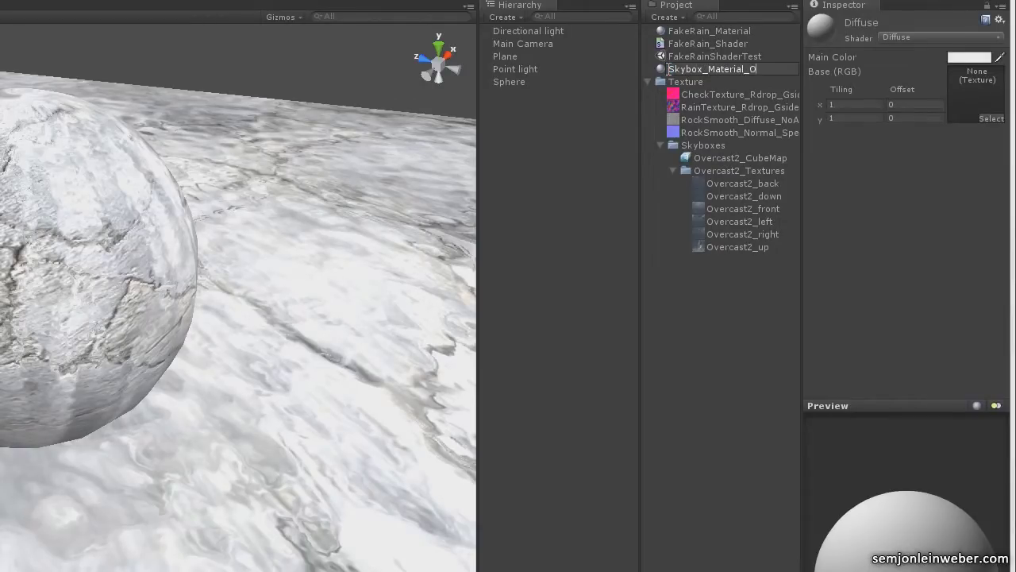
key("Return")
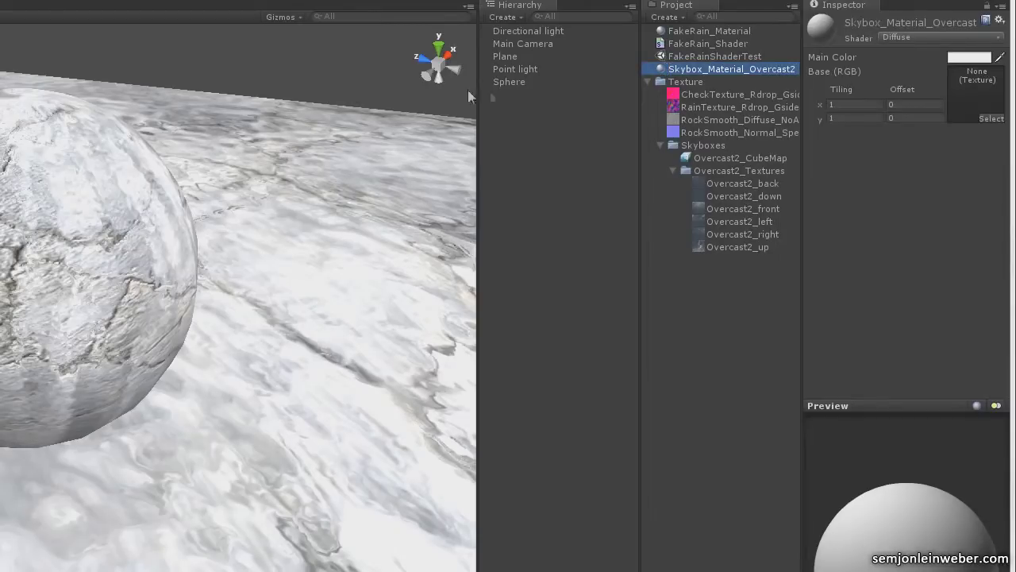
- Move Skybox_Material_Overcast2 into the Overcast2_Textures folder and set its shader to RenderFX/Skybox
left_click_drag(693, 74, 687, 149)
mouse_move(696, 249)
left_mouse_down()
mouse_move(692, 131)
mouse_move(704, 247)
left_mouse_up()
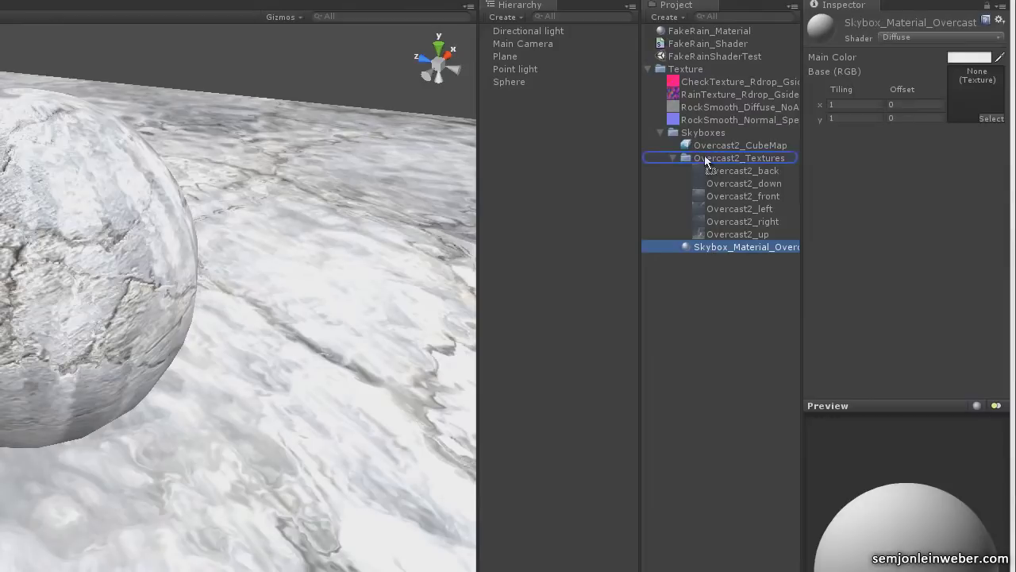
left_click_drag(704, 154, 705, 157)
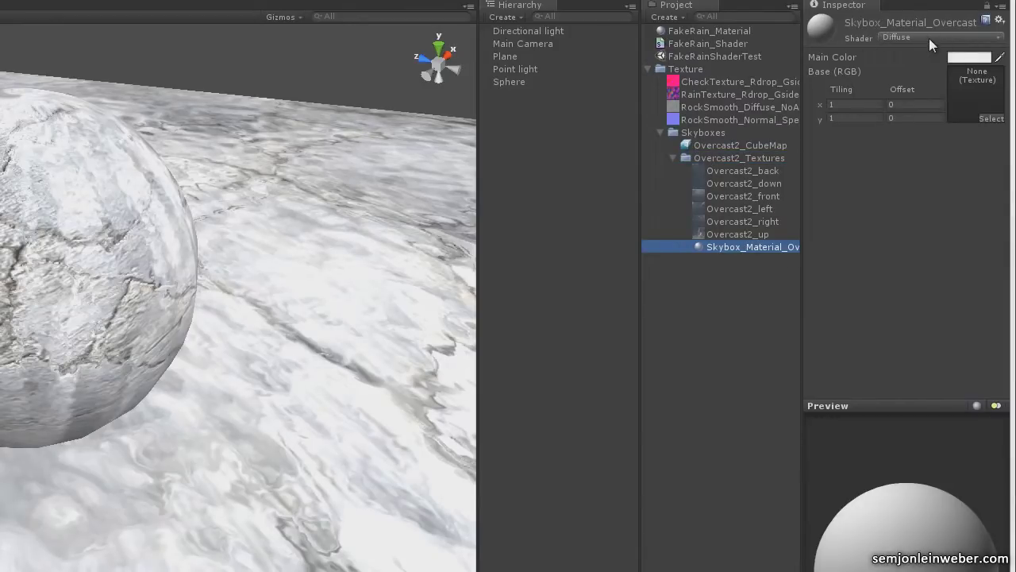
left_click(997, 38)
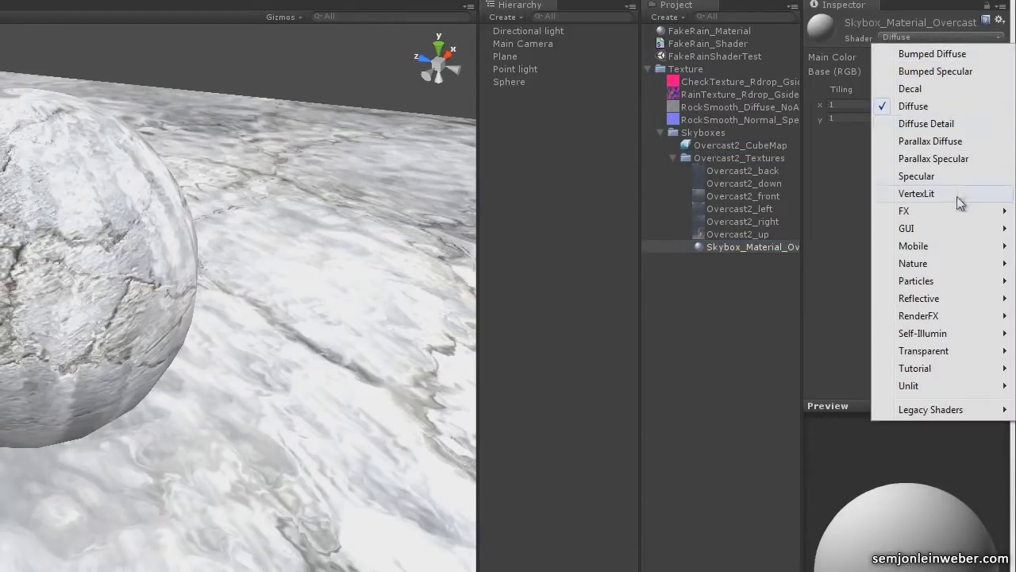
mouse_move(961, 311)
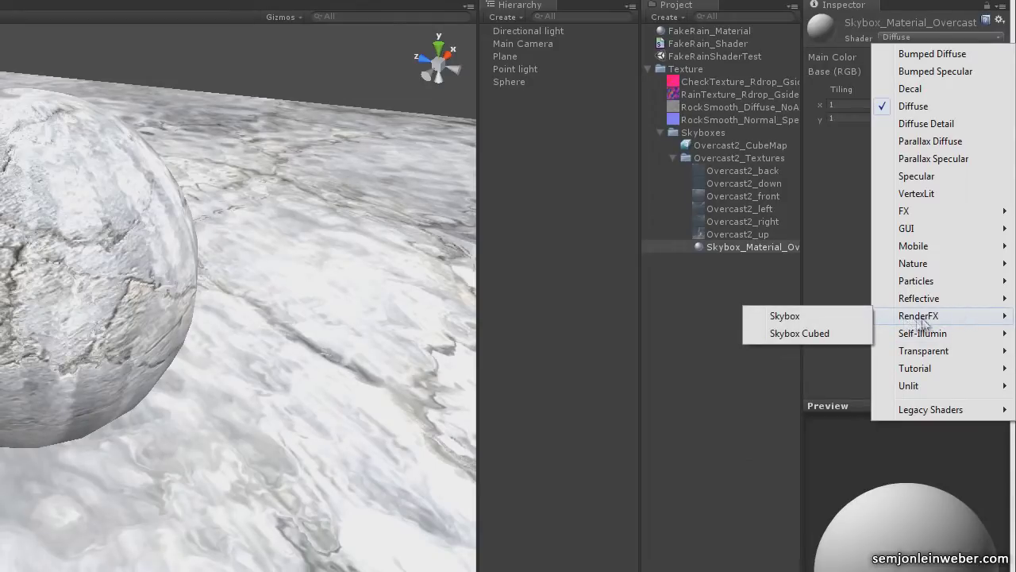
left_click(843, 319)
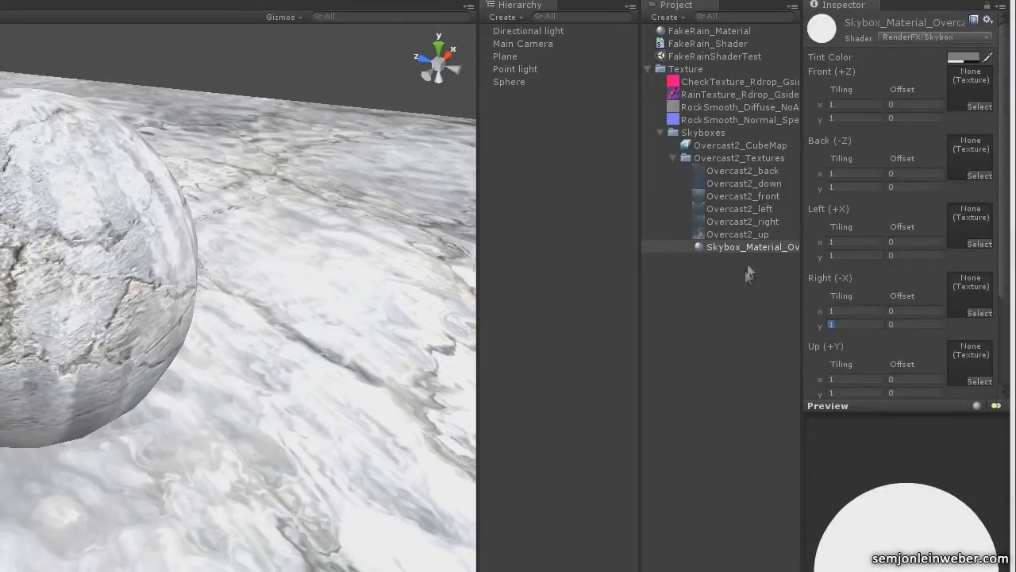
- Assign the six Overcast2 textures to the skybox material's matching Front, Back, Left, Right, Up and Down slots
left_click_drag(638, 277, 543, 277)
left_click_drag(645, 171, 967, 157)
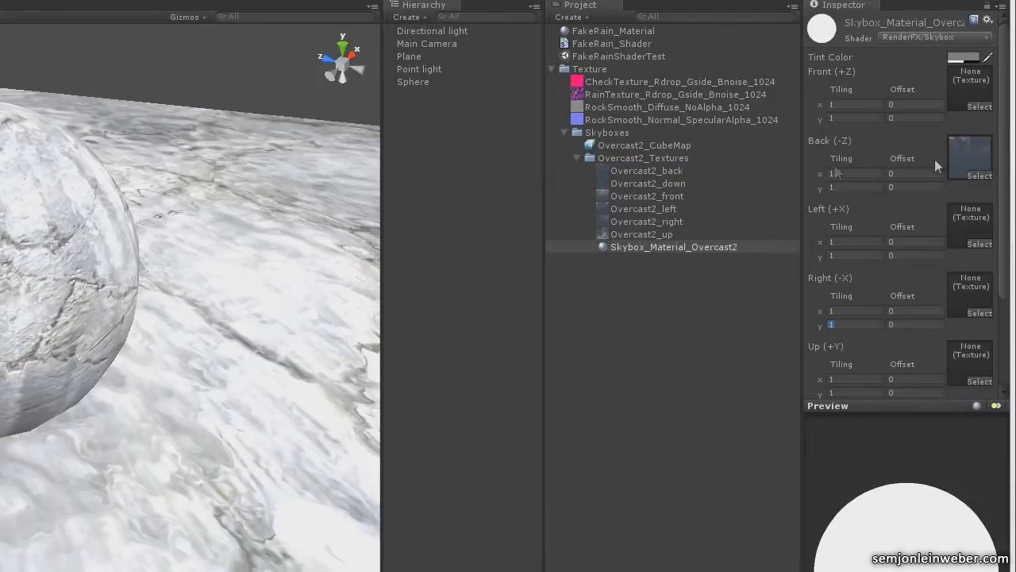
left_click_drag(671, 183, 968, 307)
left_click_drag(659, 234, 958, 236)
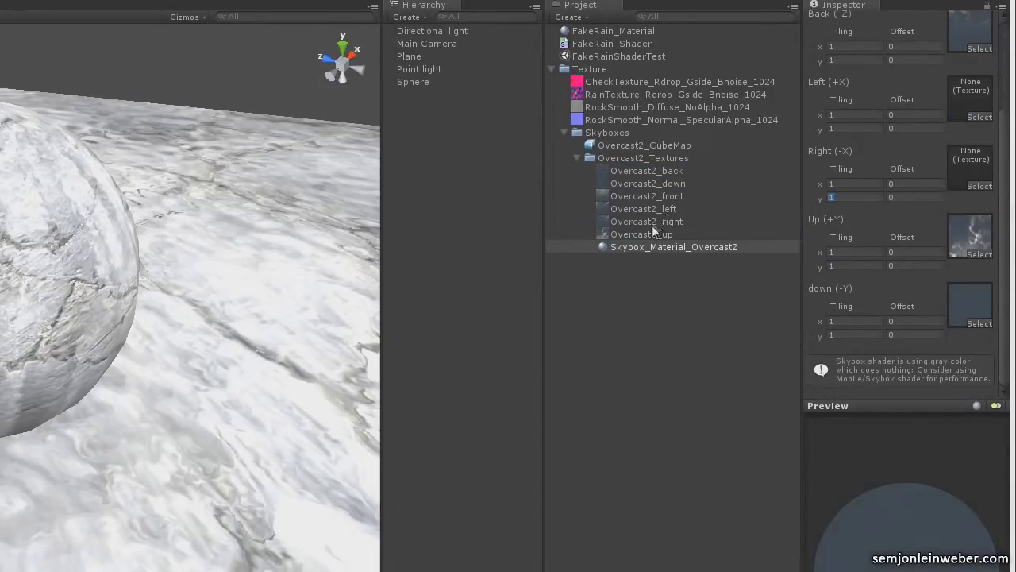
left_click_drag(941, 176, 968, 168)
scroll(970, 116, "up", 5)
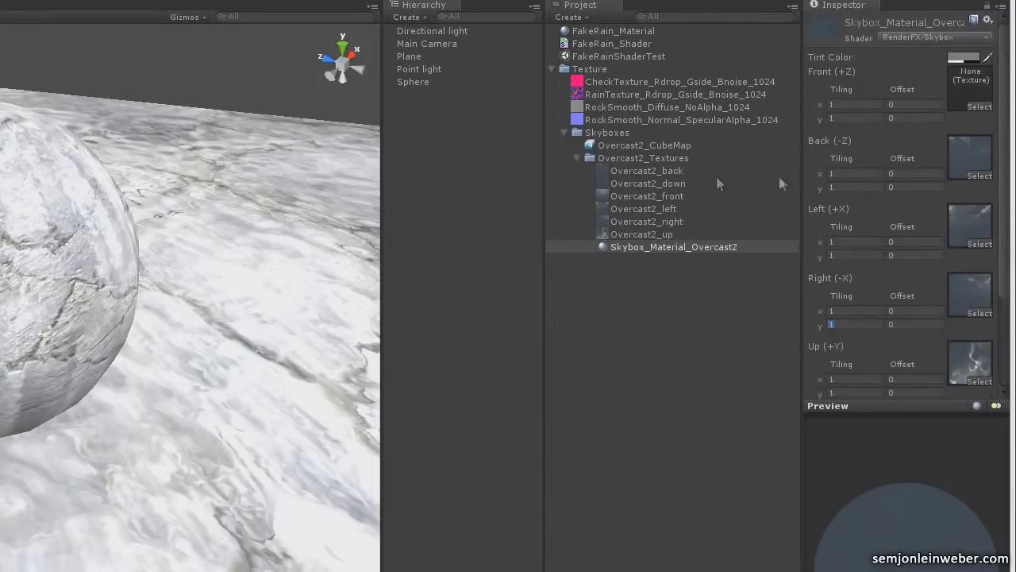
left_click_drag(965, 94, 967, 95)
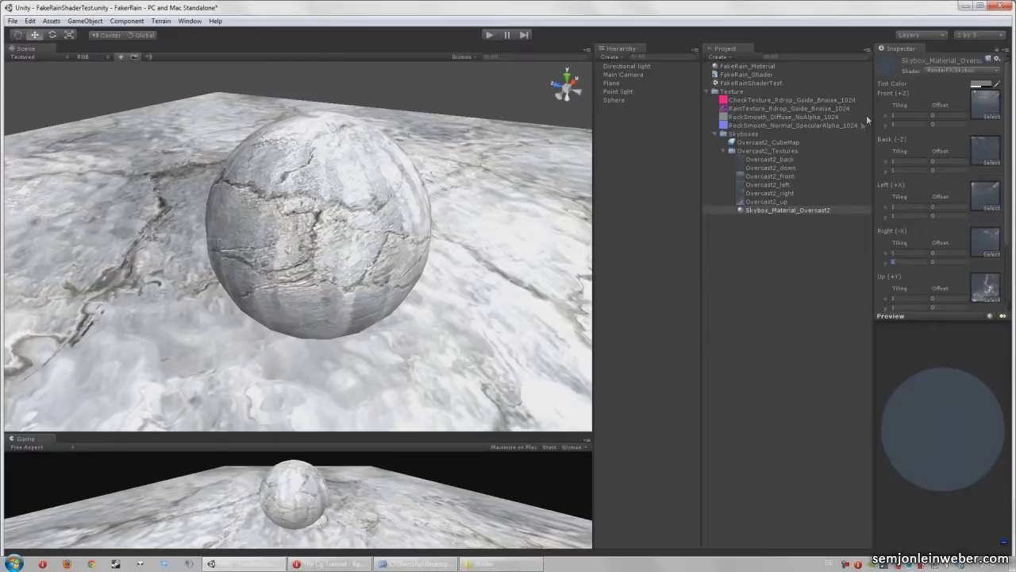
- Set Skybox_Material_Overcast2 as the Skybox Material in the scene's render settings and view the sky around the sphere
left_click(51, 20)
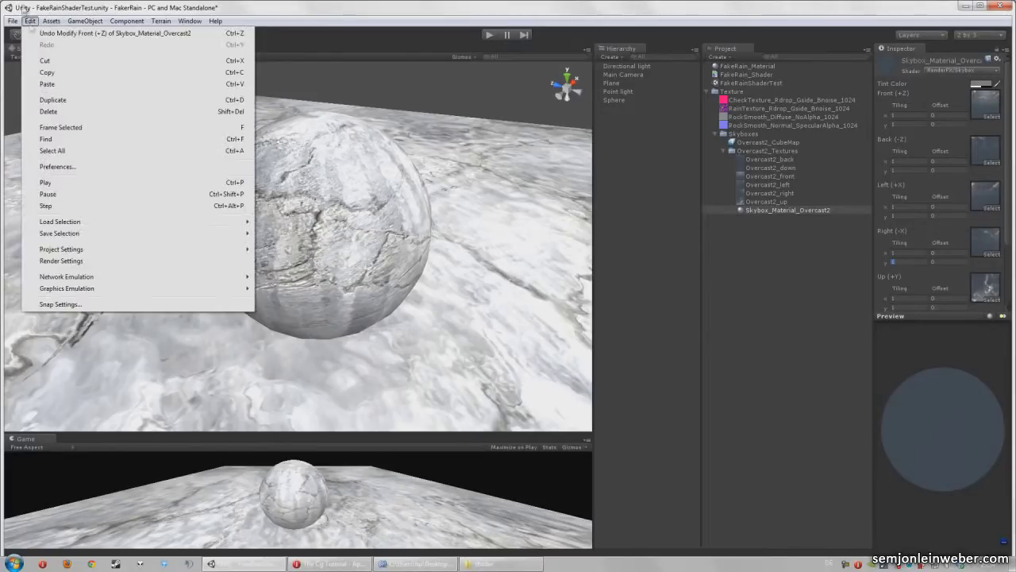
left_click(230, 261)
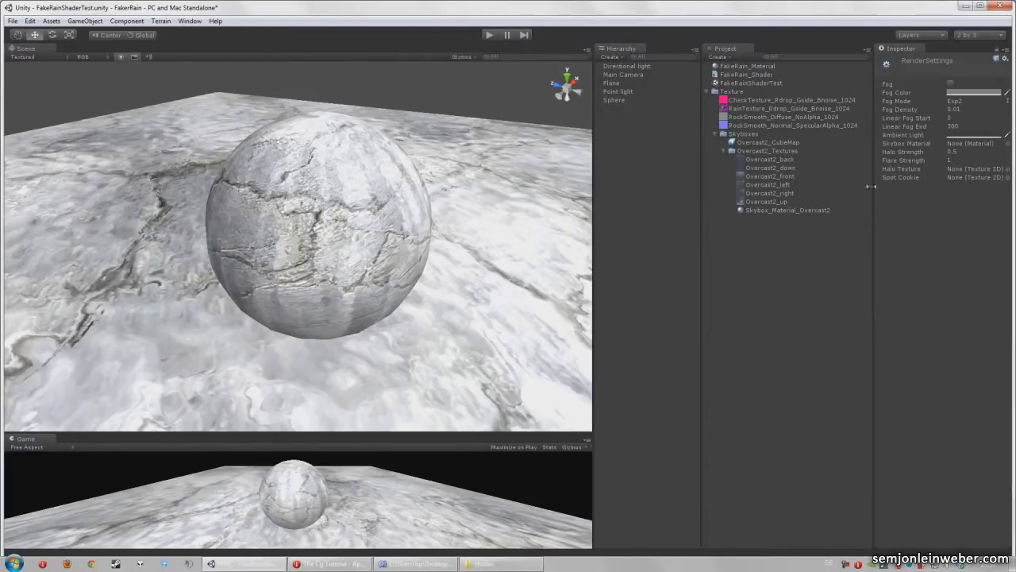
left_click_drag(762, 211, 962, 144)
left_click_drag(444, 222, 40, 104, "alt")
right_click_drag(40, 104, 183, 174)
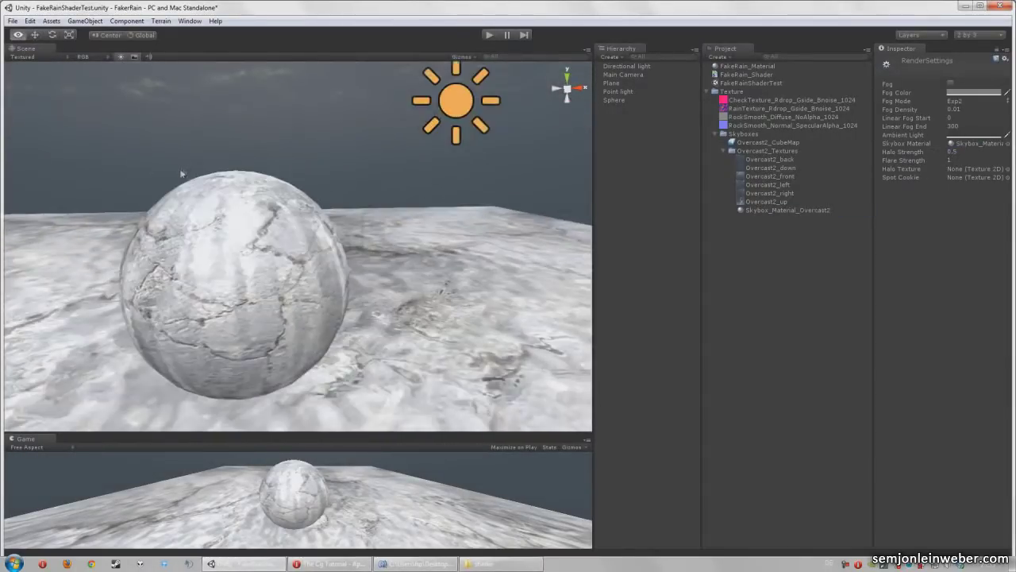
- Duplicate the plane and sphere together repeatedly, shifting each copy along the Z axis to lengthen the ground into a row
left_click(270, 238)
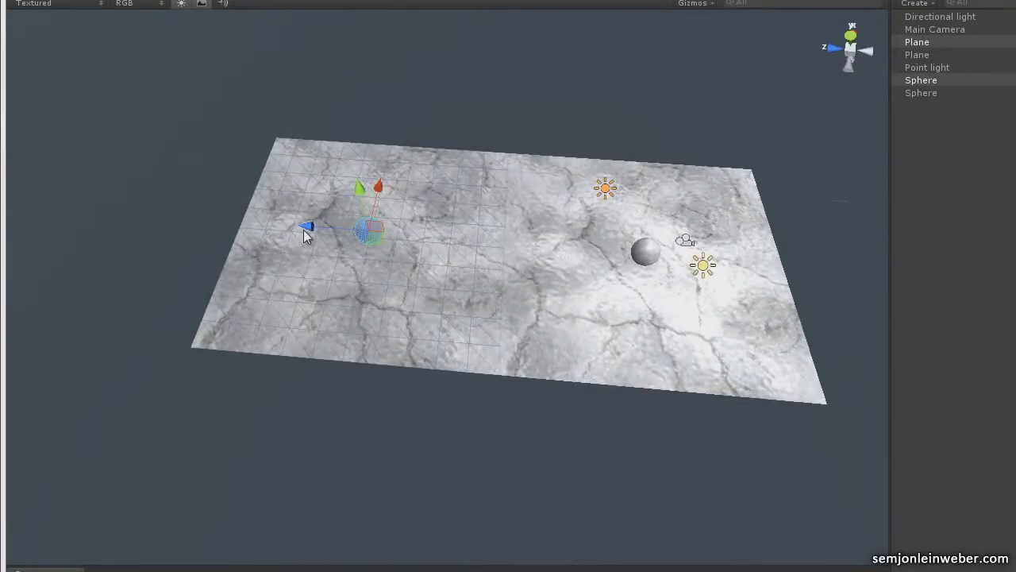
key("ctrl+d")
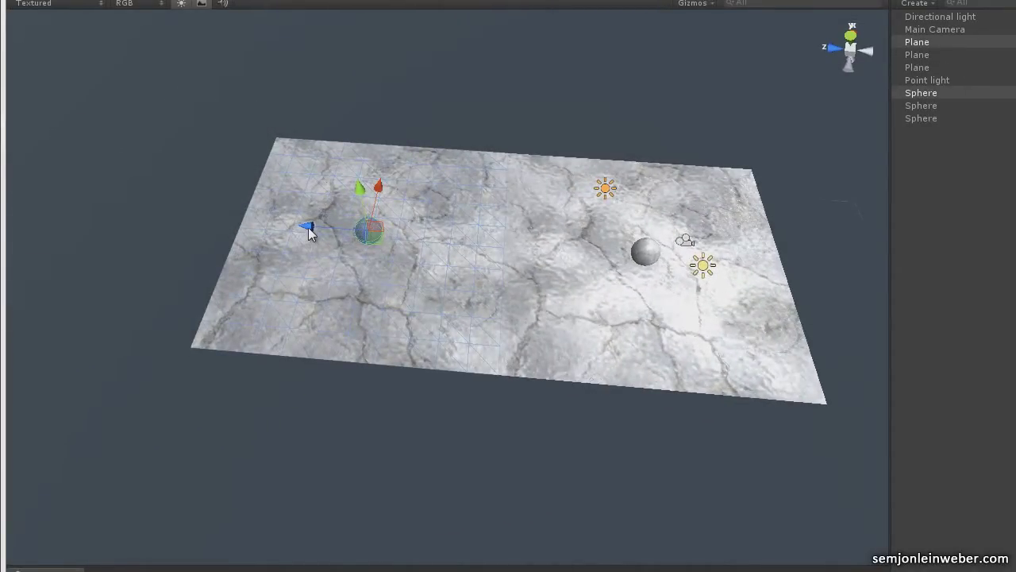
left_click_drag(309, 231, 36, 225)
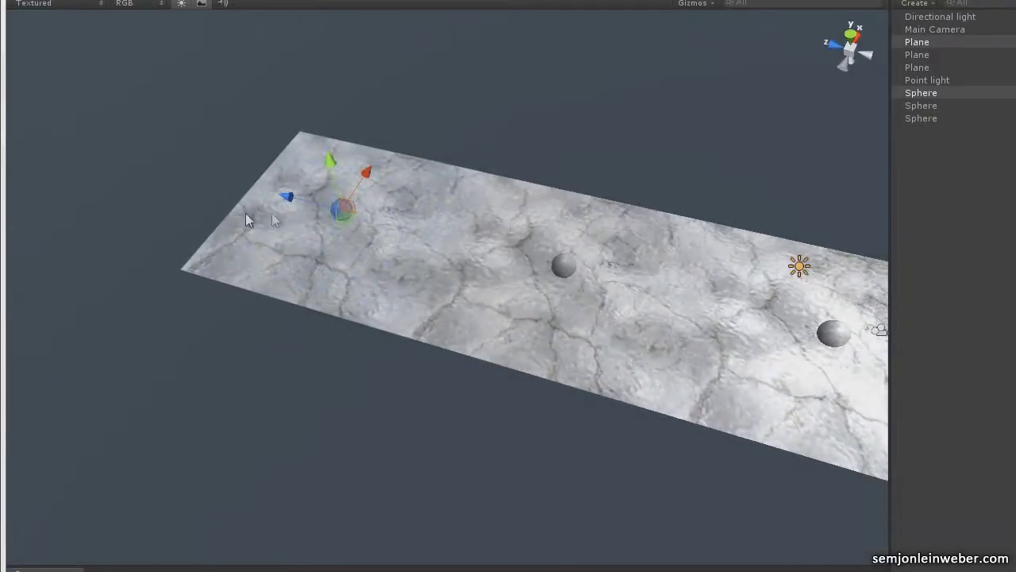
key("ctrl+d")
left_click_drag(288, 201, 96, 155)
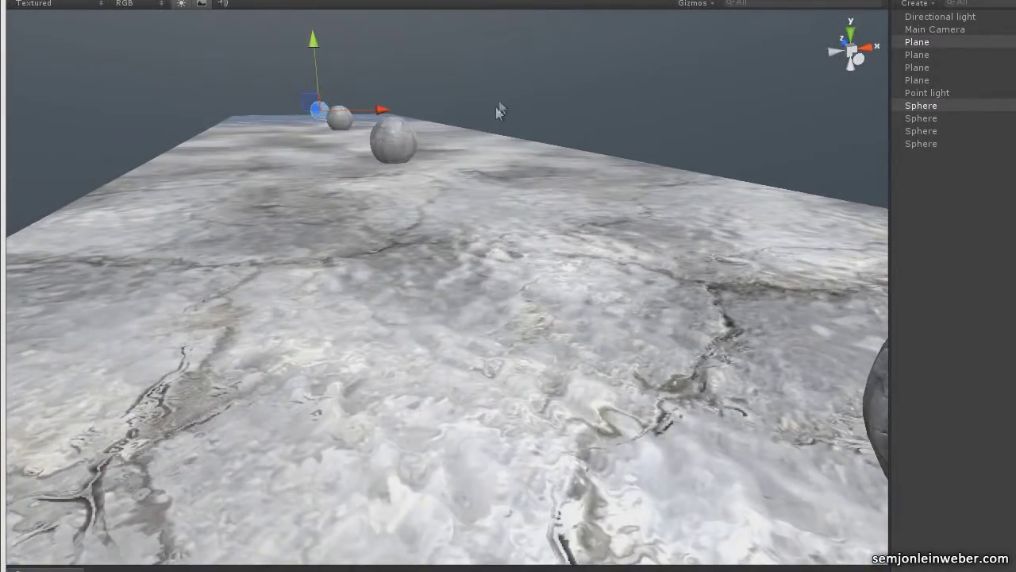
left_click(495, 106)
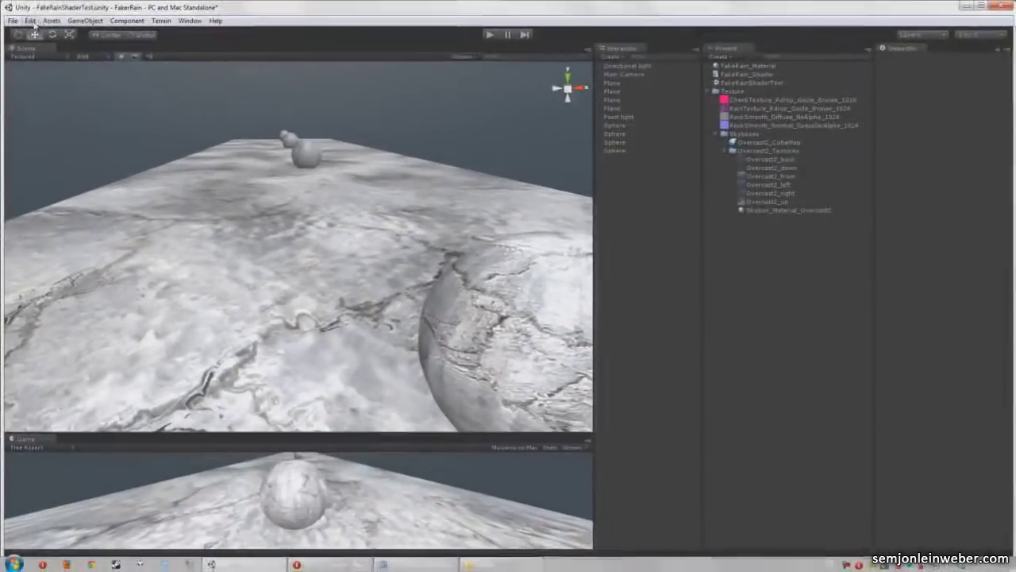
- Enable fog in the render settings and sample the fog colour from the dark blue-grey sky near the horizon
left_click(32, 21)
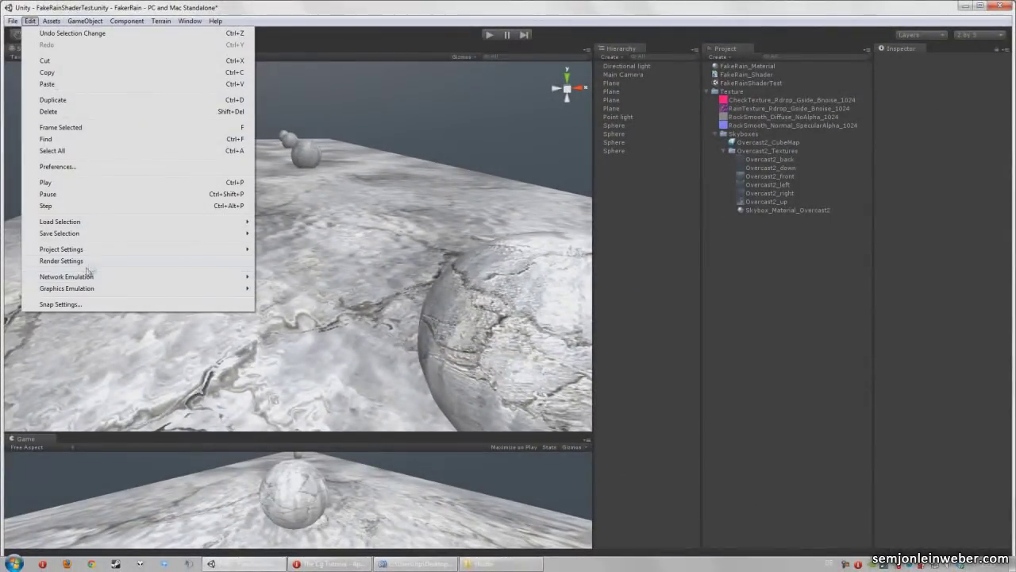
left_click(72, 261)
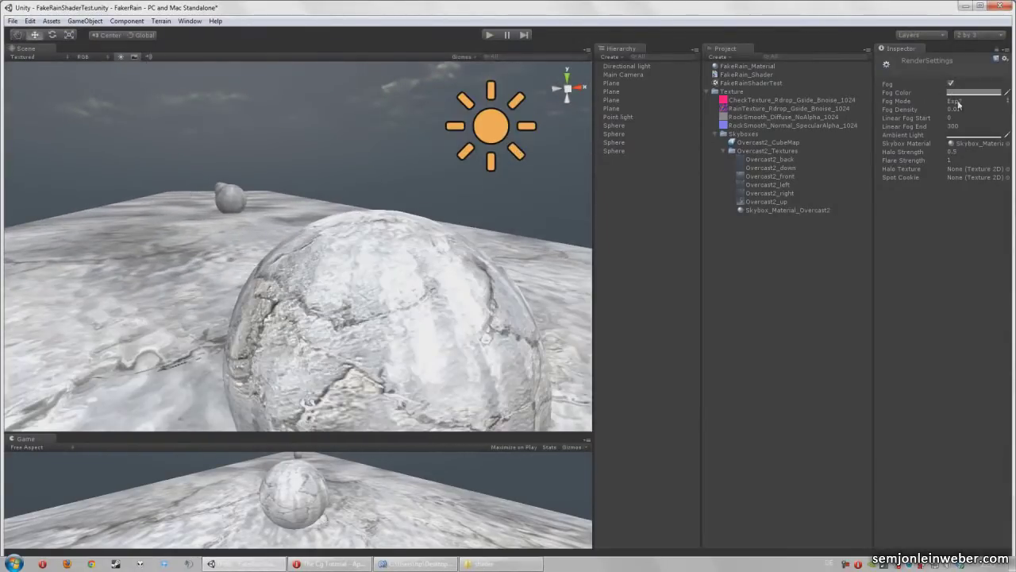
left_click(957, 93)
left_click(566, 38)
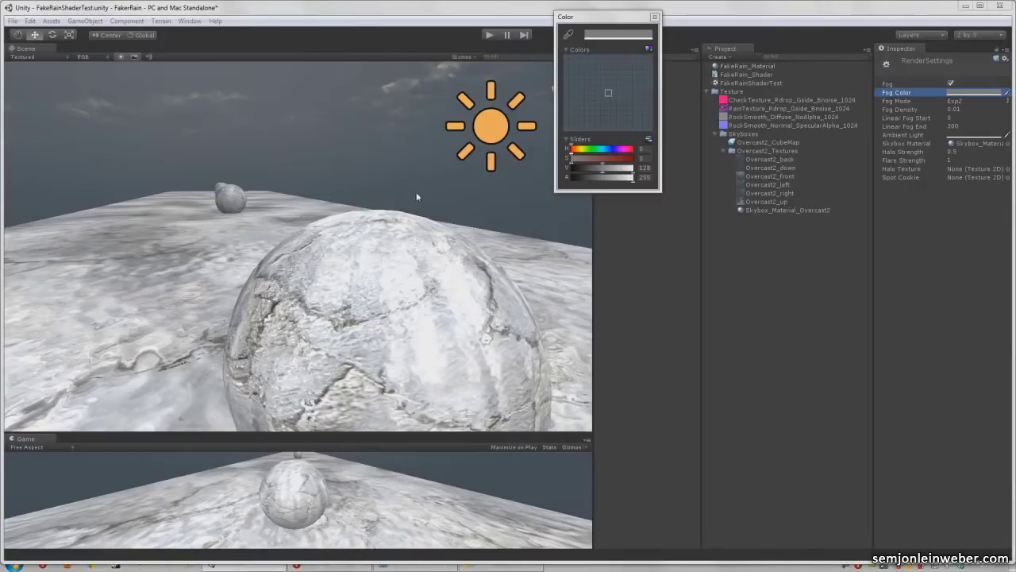
left_click(415, 196)
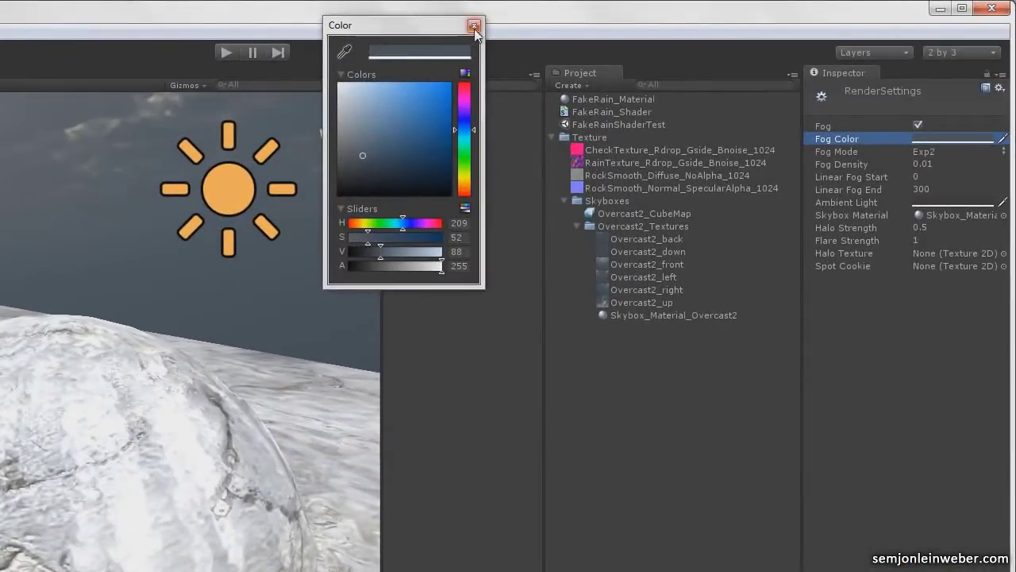
left_click(474, 27)
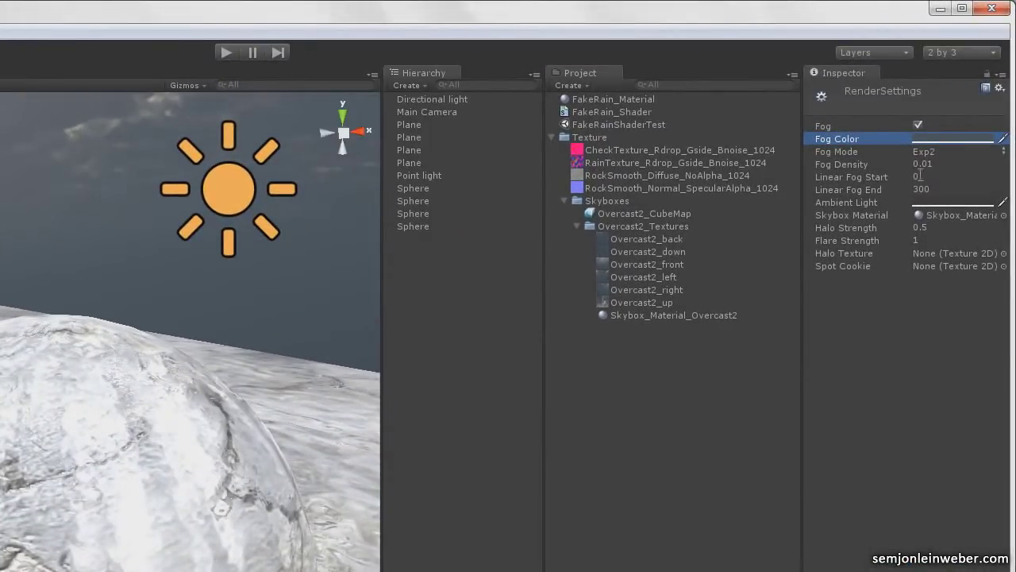
- Set the fog density to 0.05 and check the fog on the distant spheres
mouse_move(887, 165)
left_mouse_down()
mouse_move(864, 164)
mouse_move(893, 168)
left_mouse_up()
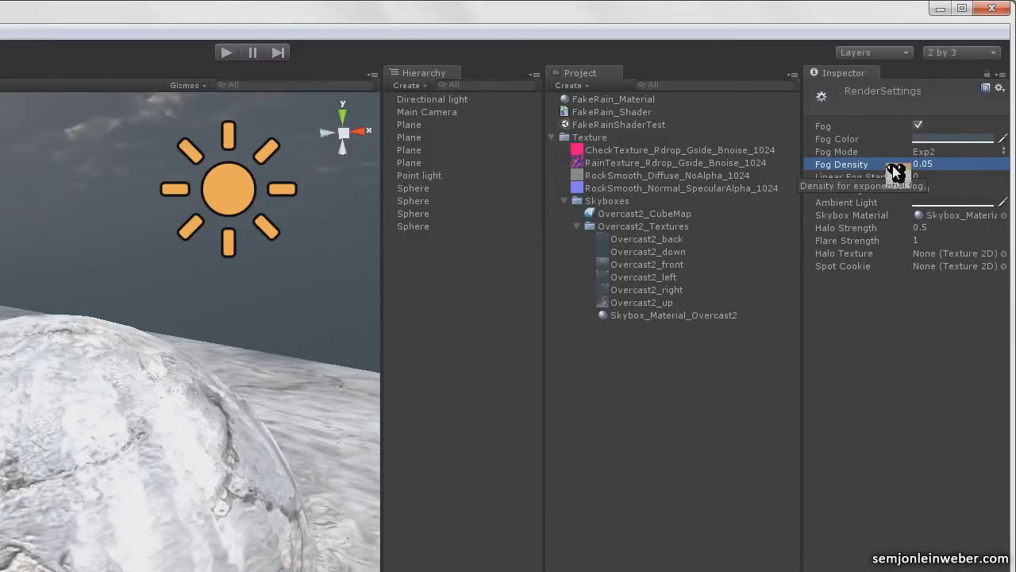
left_click_drag(895, 173, 903, 172)
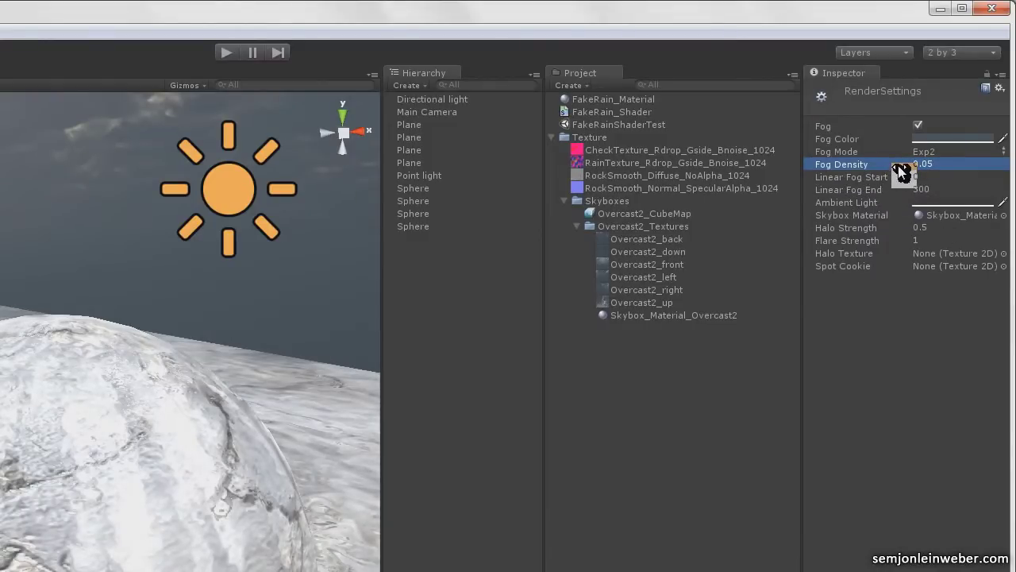
right_click_drag(350, 158, 558, 174)
key("d")
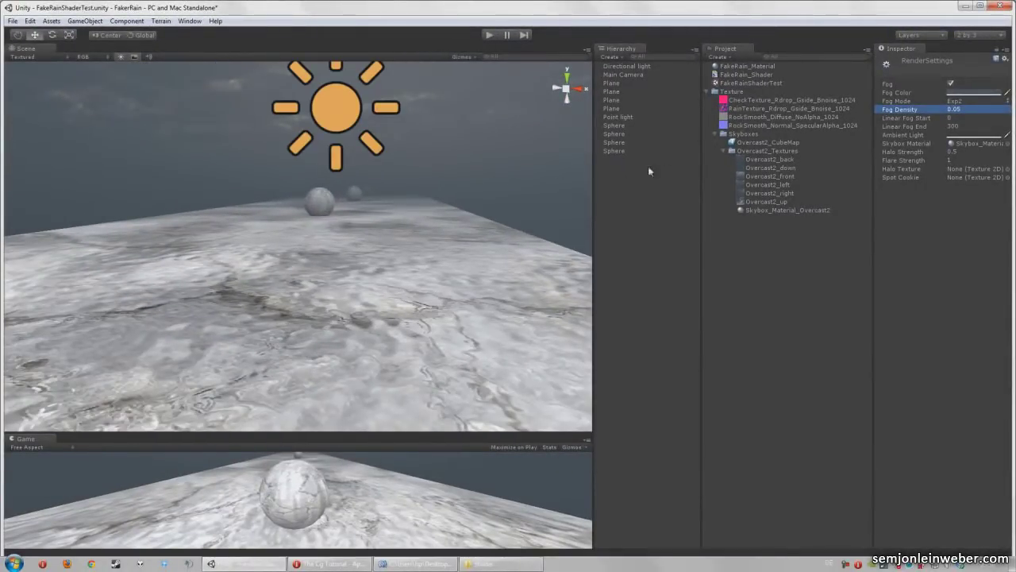
key("a")
right_click_drag(509, 211, 500, 205)
key("w")
key("d")
- Switch the fog mode to Exponential and readjust the fog density while checking the scene
left_click(952, 135)
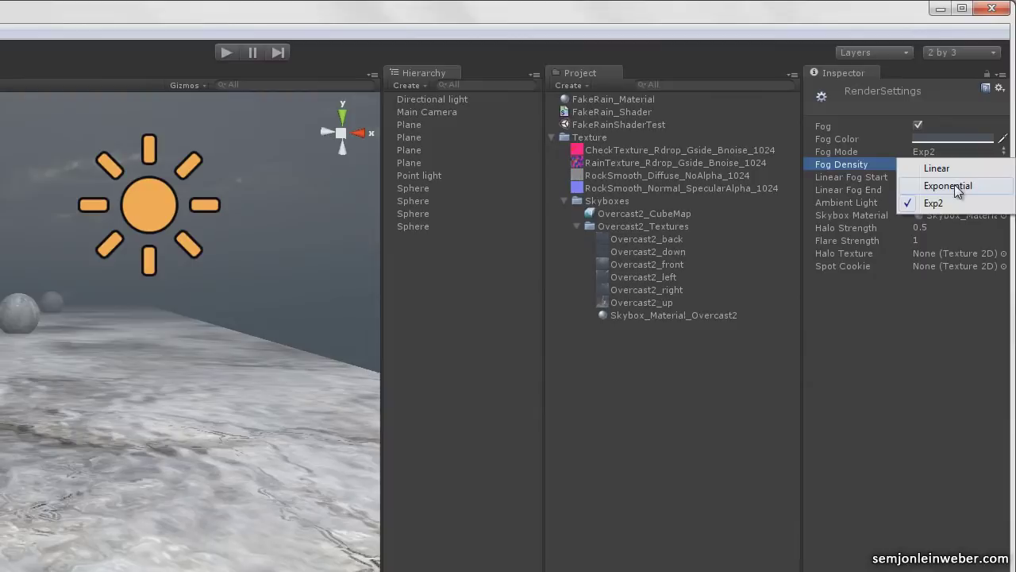
left_click(955, 166)
left_click_drag(897, 167, 906, 173)
right_click_drag(87, 274, 158, 281)
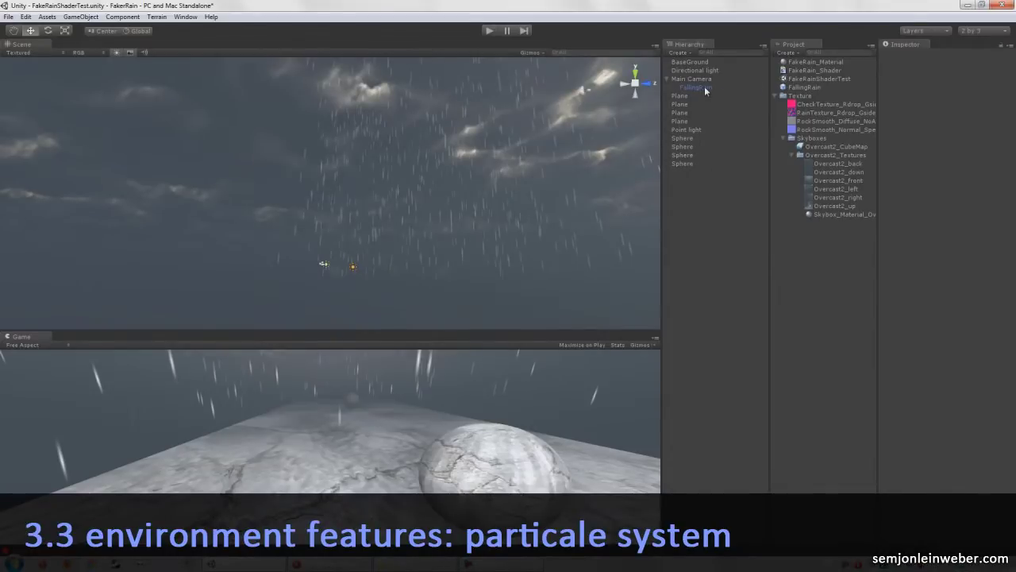
- Inspect the FallingRain particle system attached to Main Camera and show where a new Particle System object can be created
left_click(704, 87)
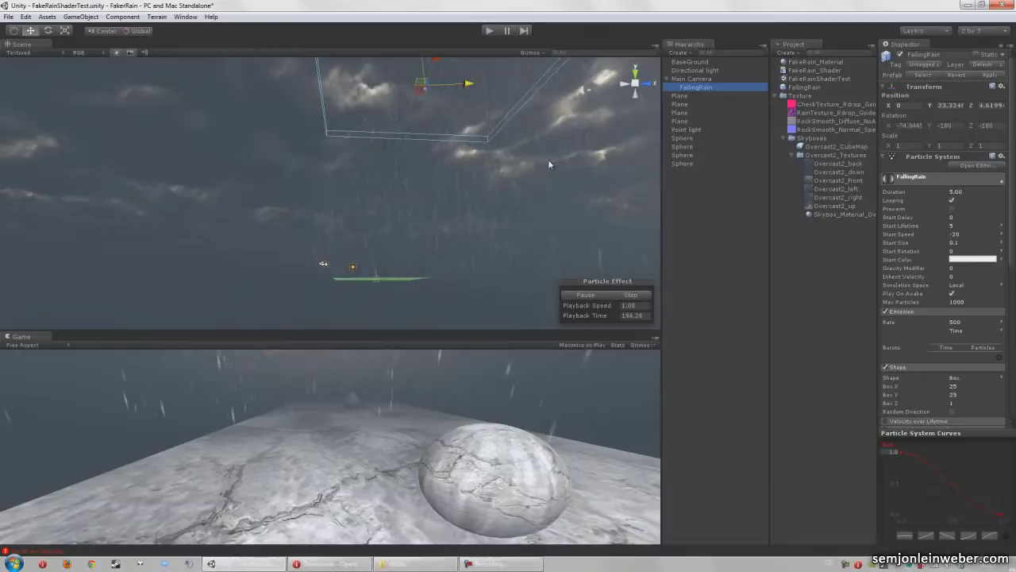
left_click(722, 199)
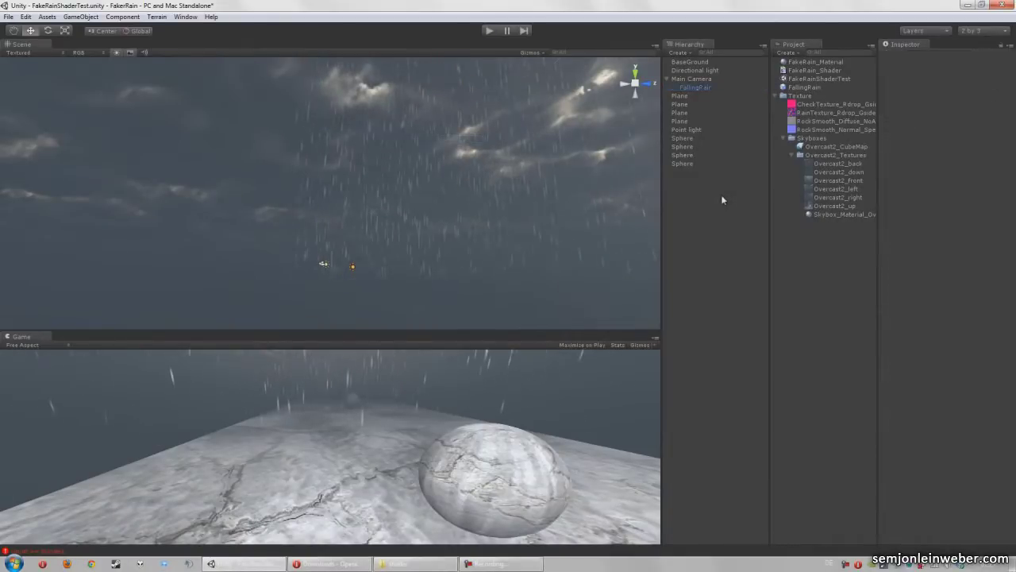
left_click(698, 85)
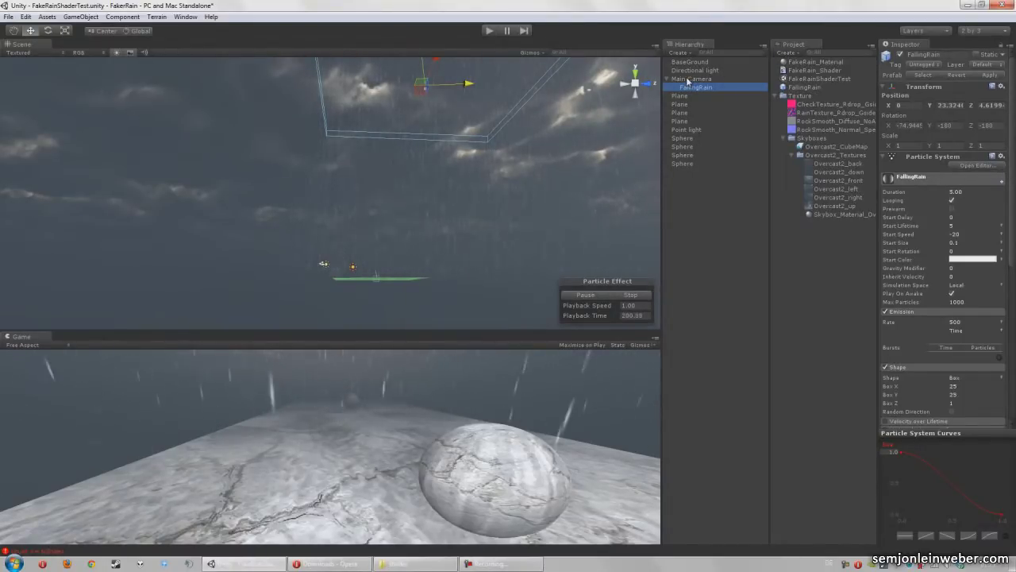
left_click(90, 19)
mouse_move(94, 42)
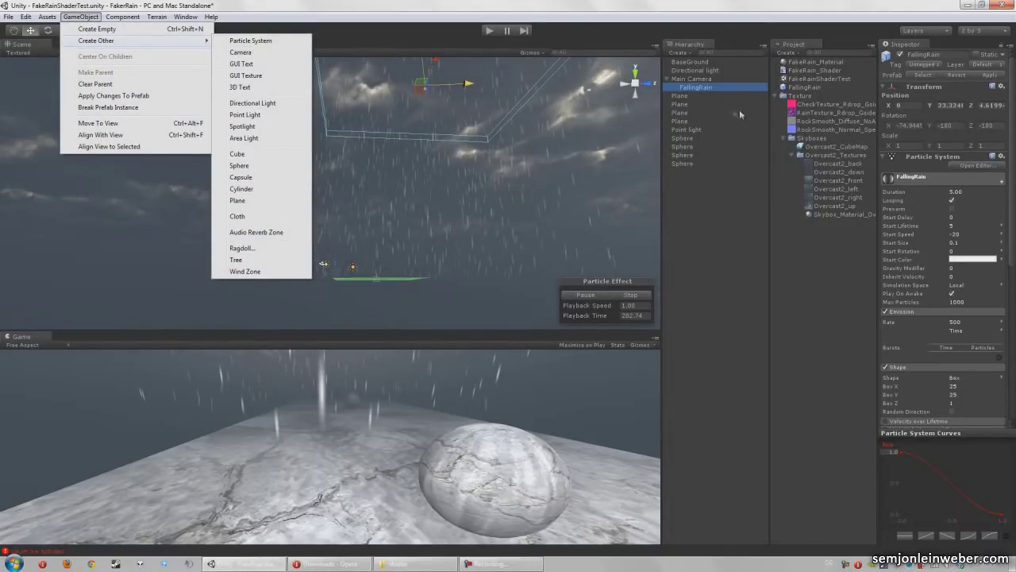
- Try a Start Size of 0.5 and then 0.2 on the FallingRain particle system
left_click(713, 99)
left_click(706, 89)
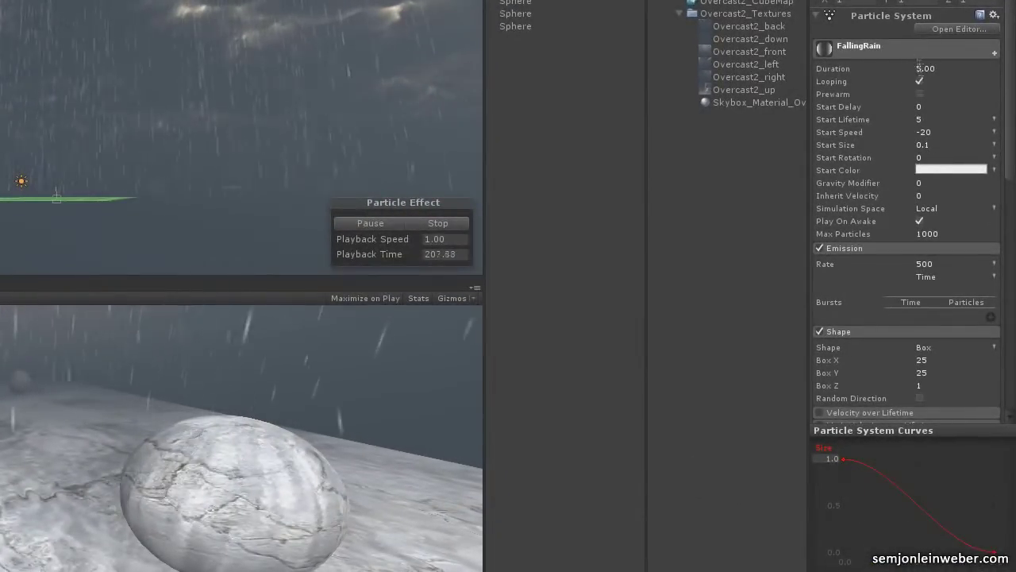
left_click(931, 144)
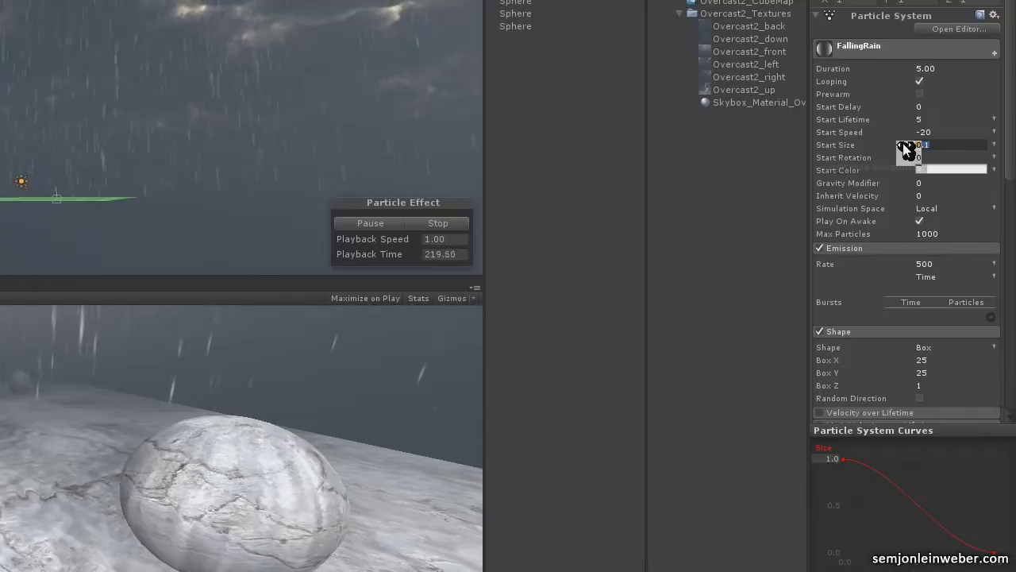
type("0.5")
key("BackSpace")
type("2")
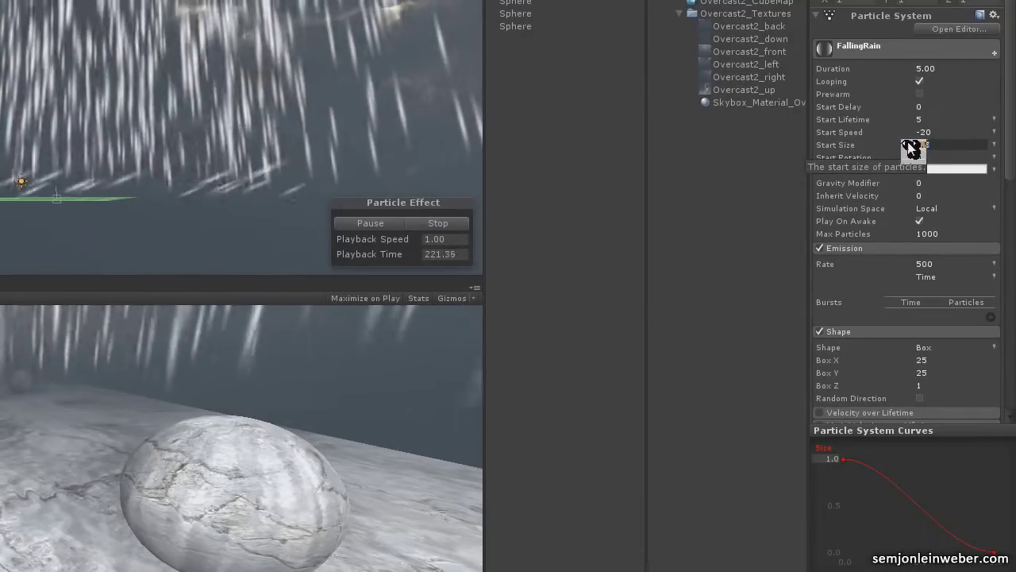
key("Return")
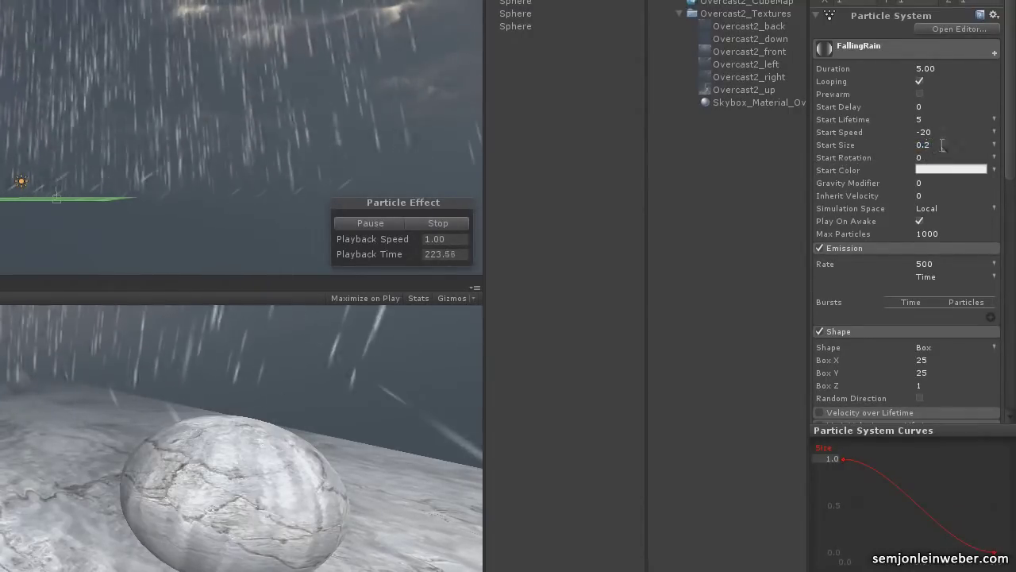
- Set the Start Size of the FallingRain particles back to 0.1
left_click(928, 150)
key("BackSpace")
type("1")
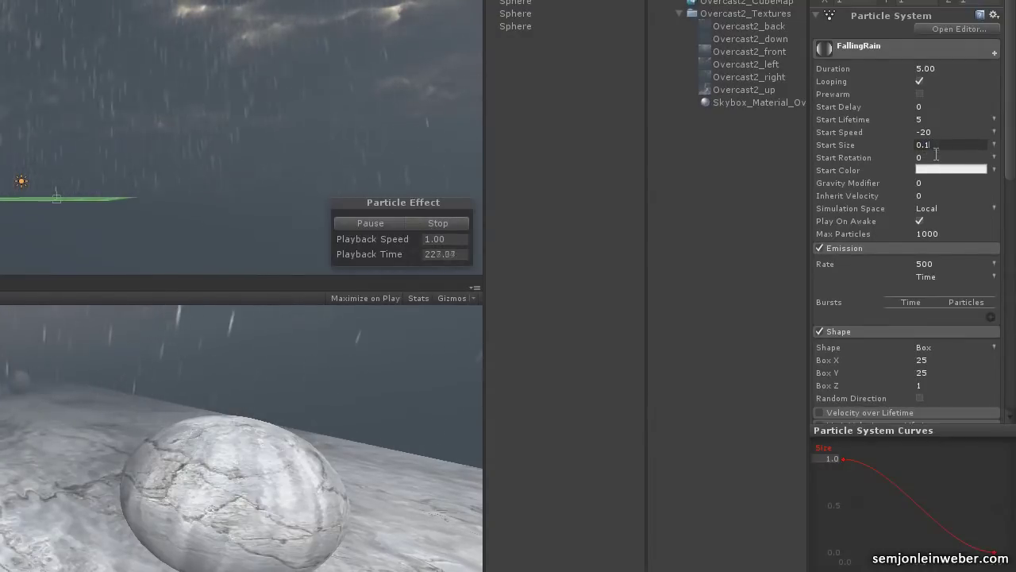
key("Return")
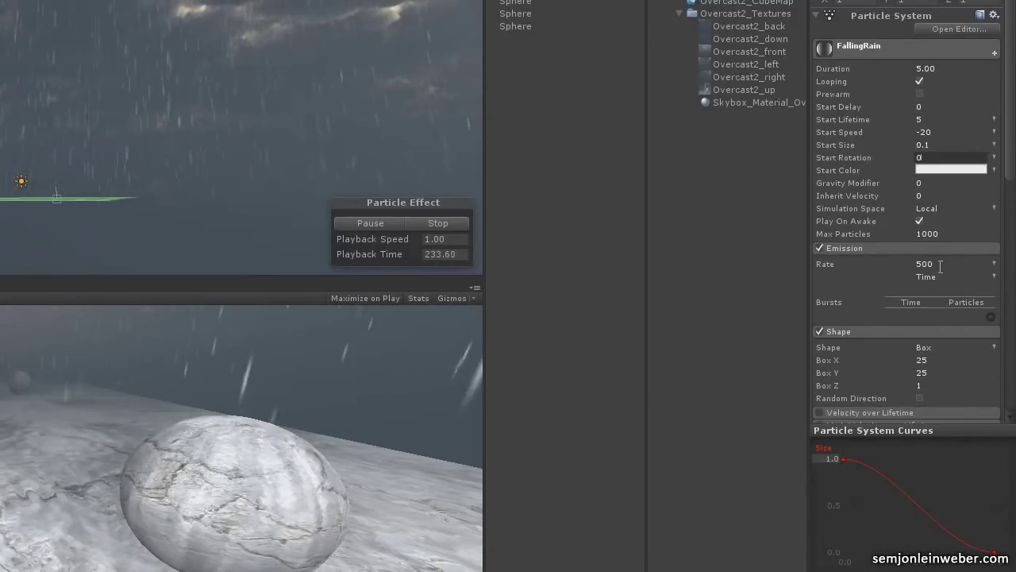
- Examine FallingRain's emission, box shape and collision settings in the scene, along with the BaseGround object's mesh collider
scroll(939, 267, "down", 3)
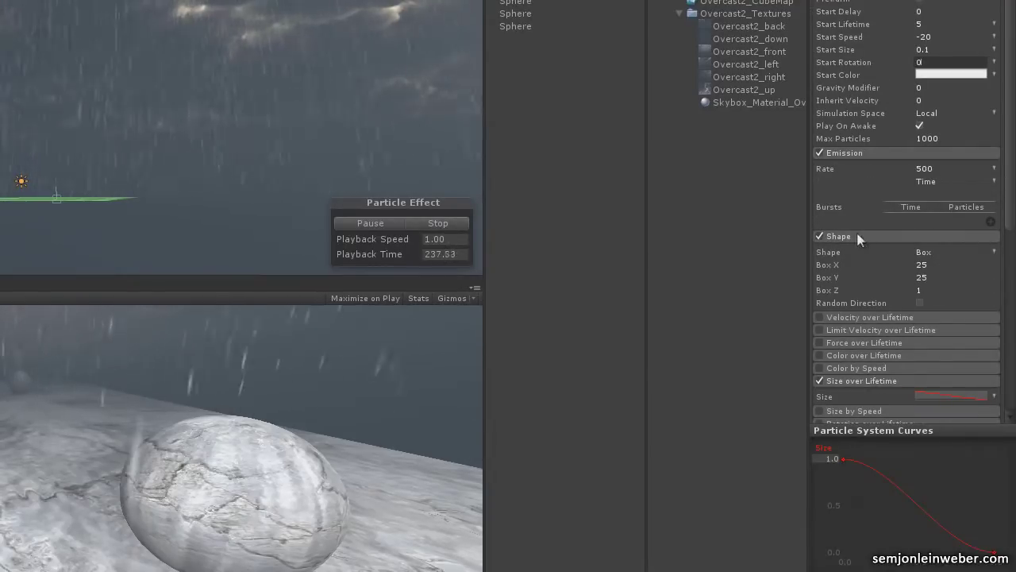
right_click_drag(199, 151, 213, 81)
left_click_drag(163, 5, 204, 14, "alt")
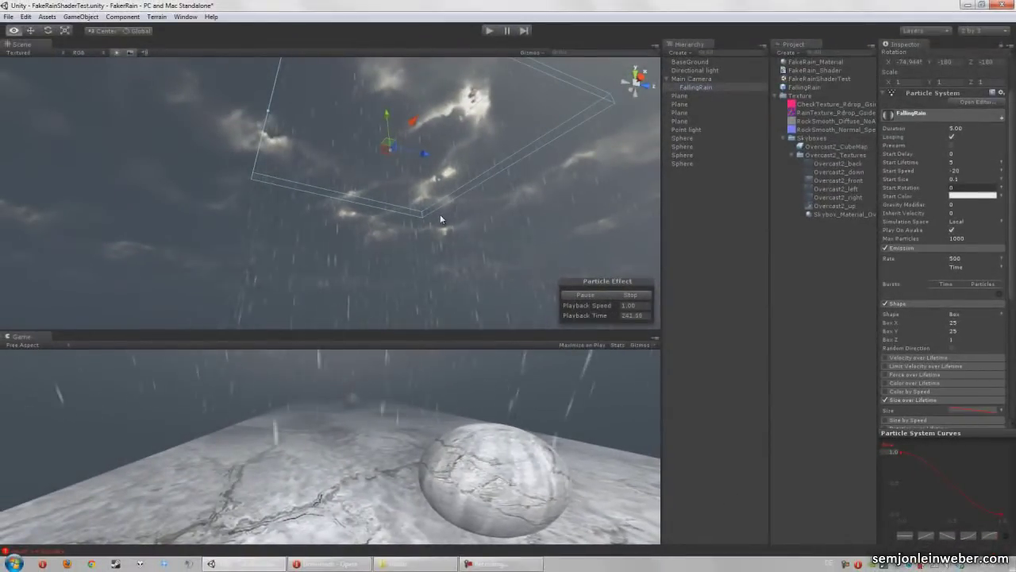
right_click_drag(174, 110, 179, 135)
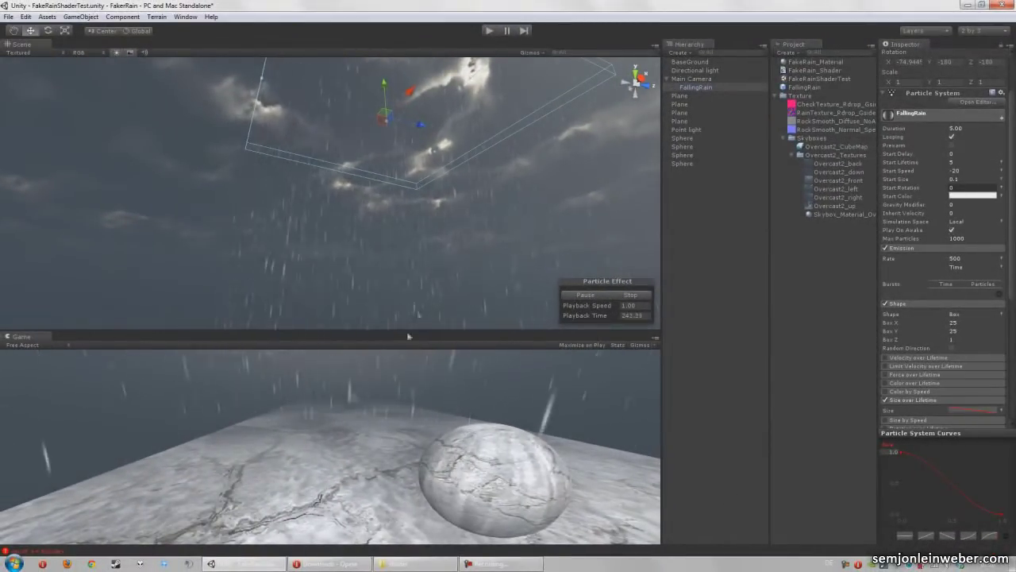
scroll(939, 281, "down", 3)
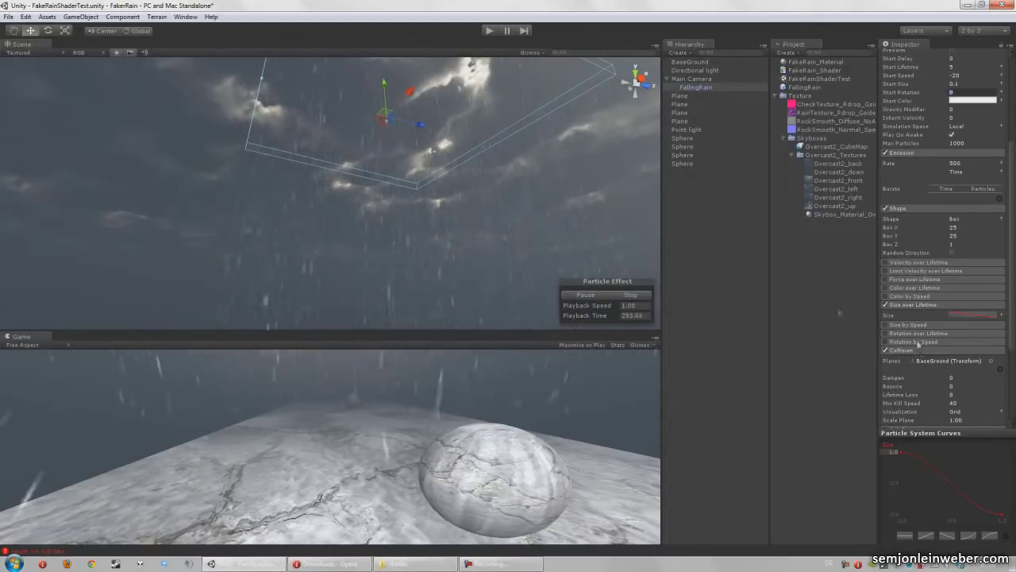
double_click(697, 87)
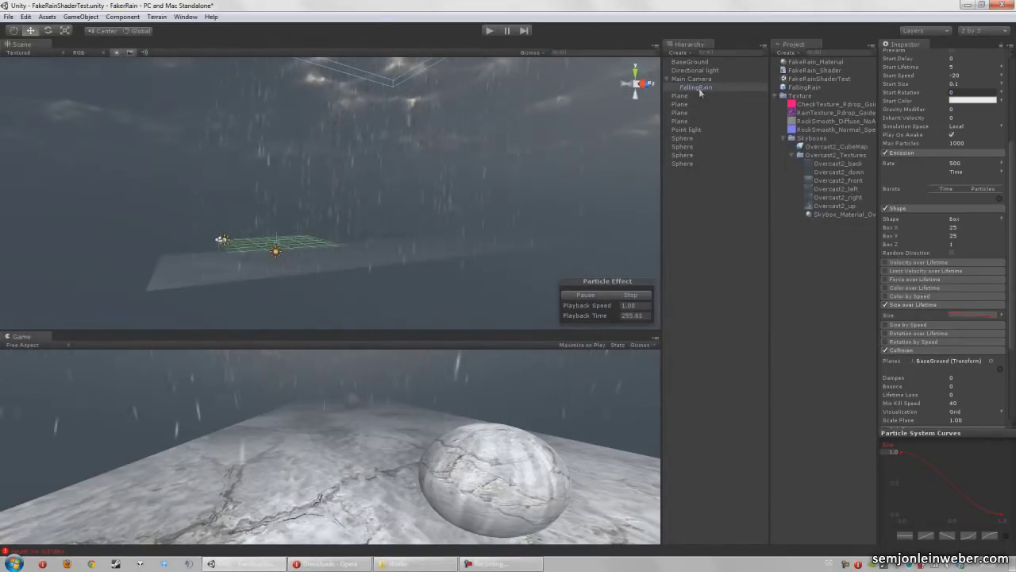
left_click(696, 62)
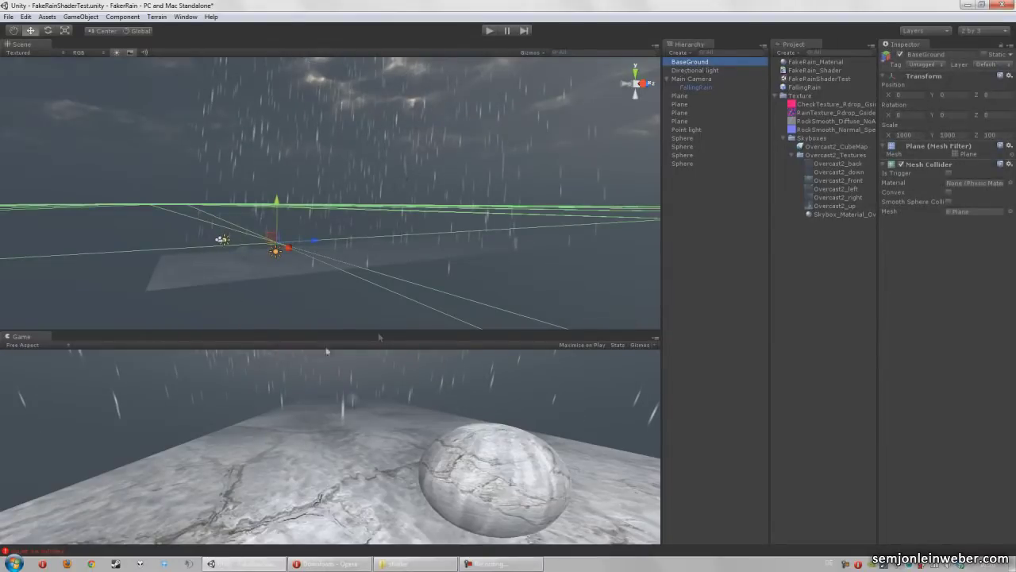
mouse_move(380, 266)
right_mouse_down()
mouse_move(209, 305)
mouse_move(29, 295)
mouse_move(382, 279)
right_mouse_up()
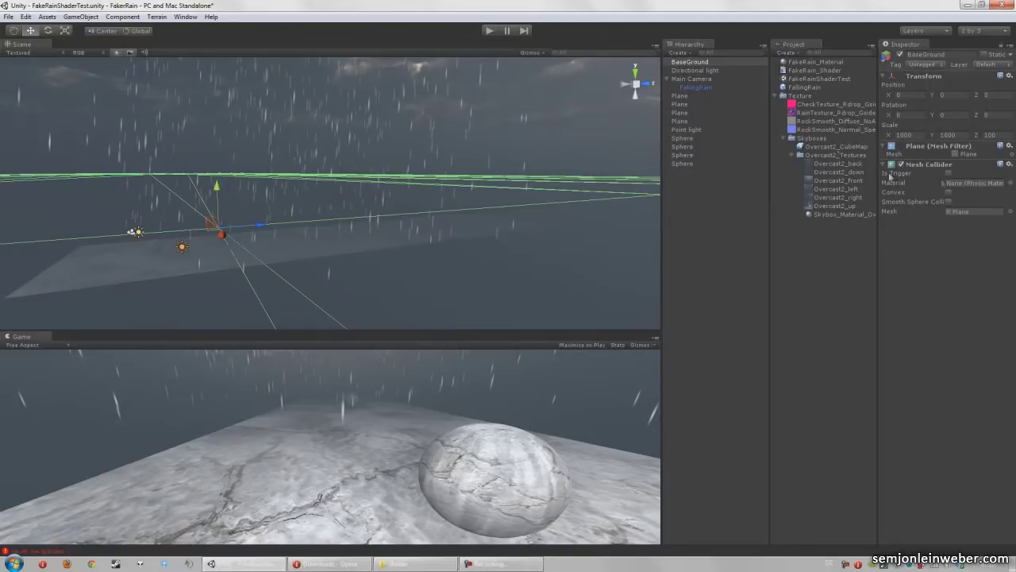
- Assign BaseGround as the collision plane of the FallingRain particle system
left_click(695, 86)
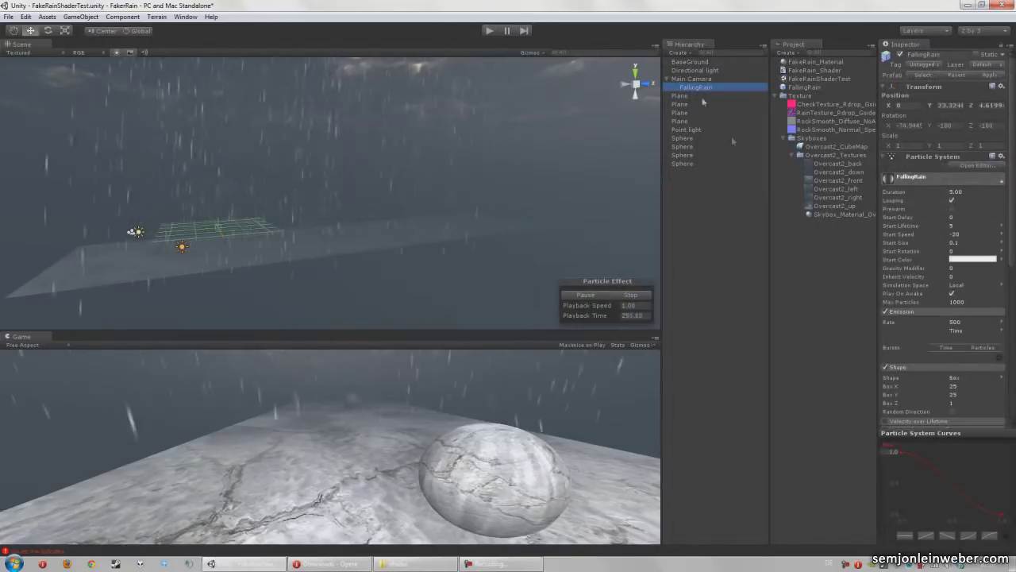
scroll(950, 297, "down", 3)
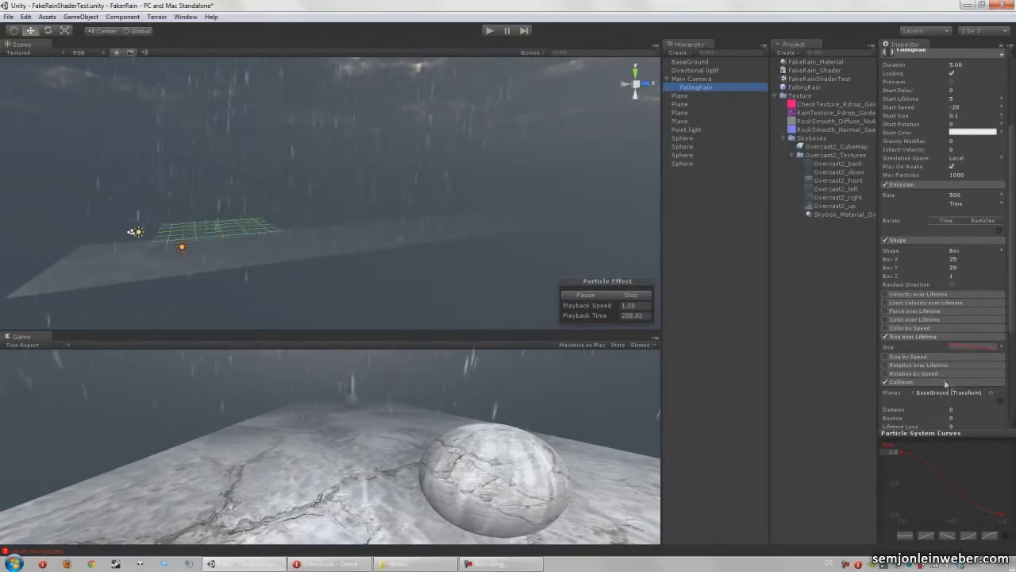
left_click(990, 393)
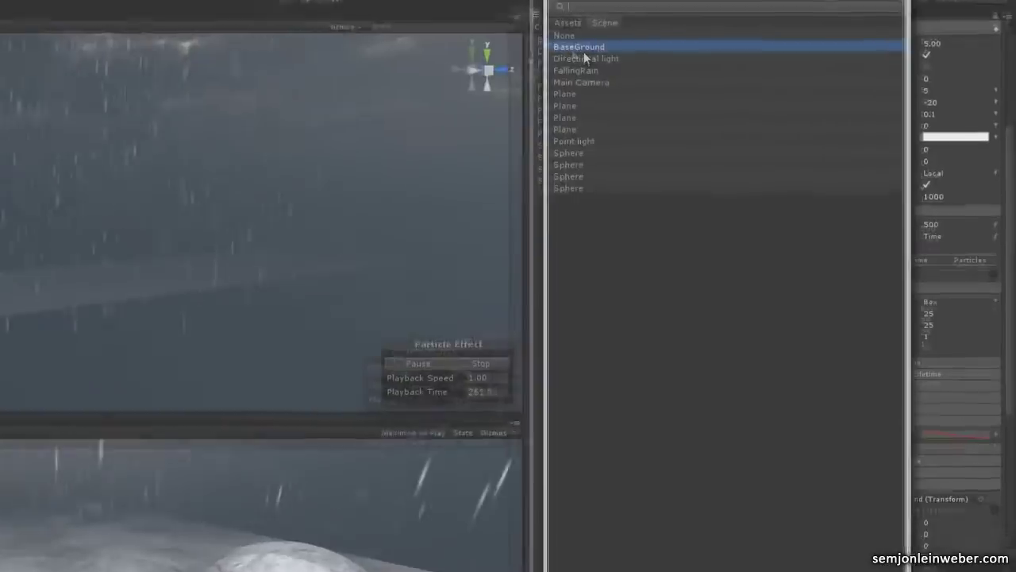
double_click(703, 70)
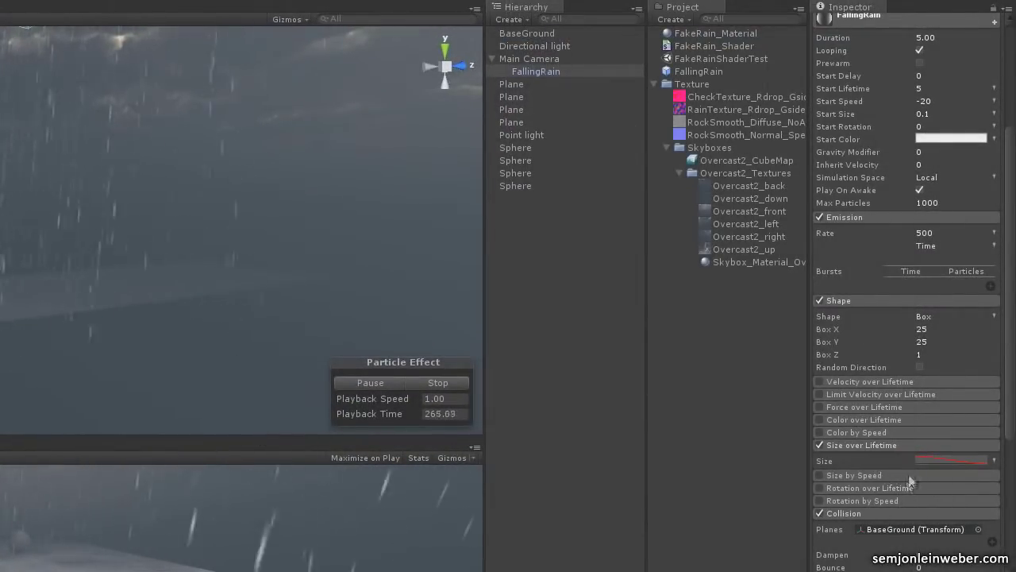
- Examine FallingRain's collision Min Kill Speed against its Start Speed, plus the available render modes and the remaining particle modules
scroll(1011, 370, "down", 5)
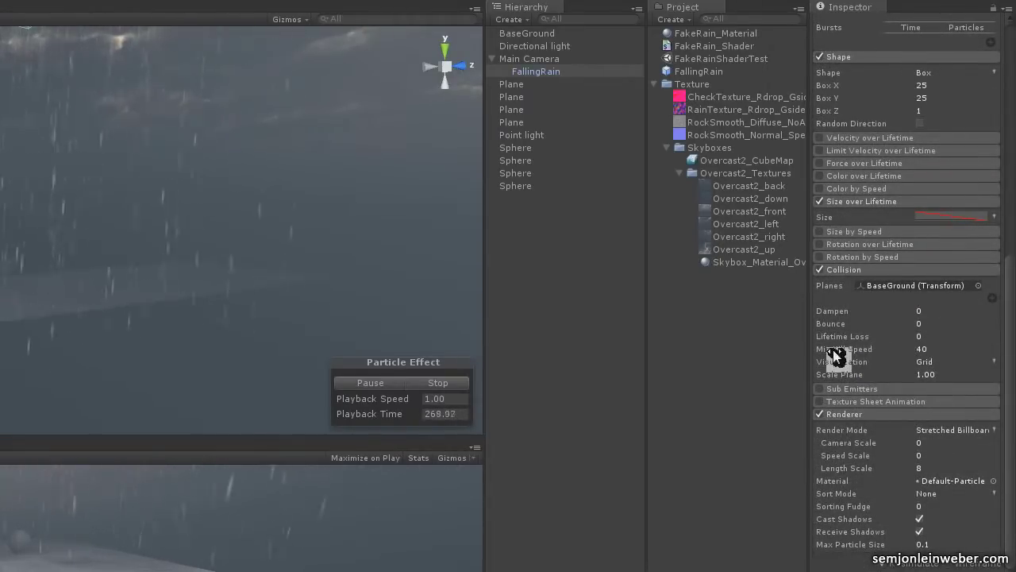
mouse_move(839, 348)
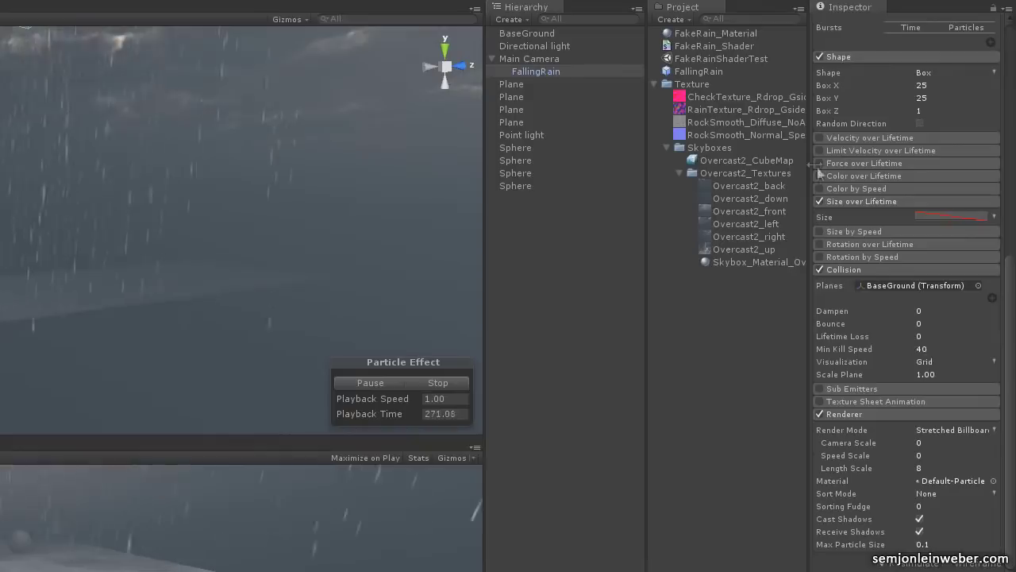
scroll(894, 319, "up", 4)
scroll(905, 330, "up", 5)
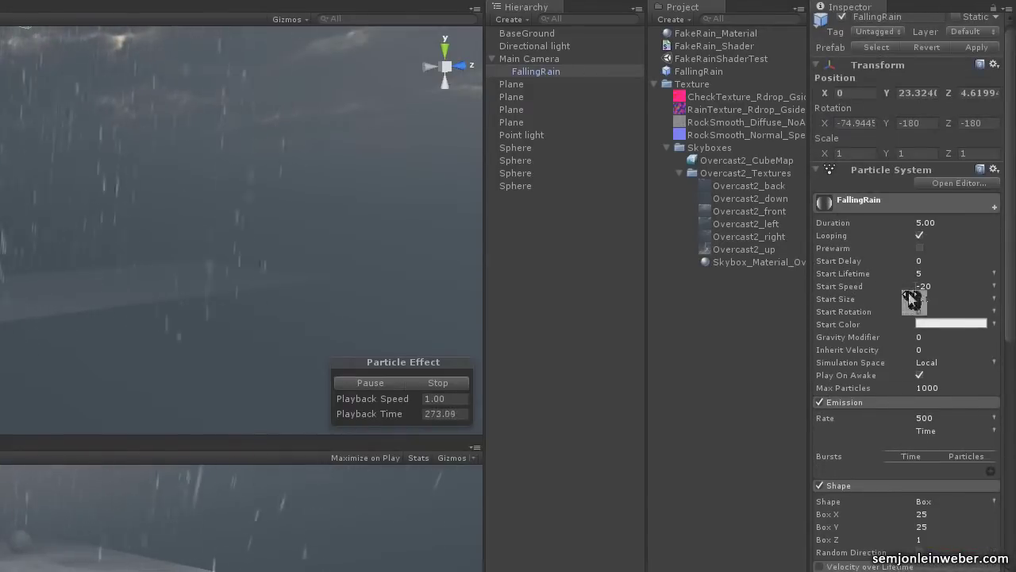
scroll(858, 306, "down", 1)
scroll(897, 333, "down", 8)
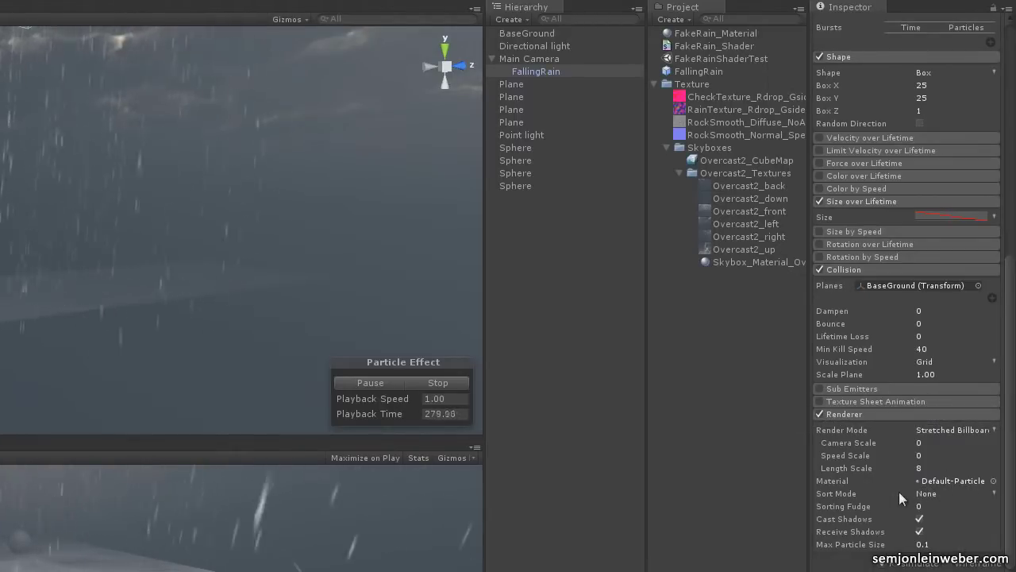
left_click(947, 428)
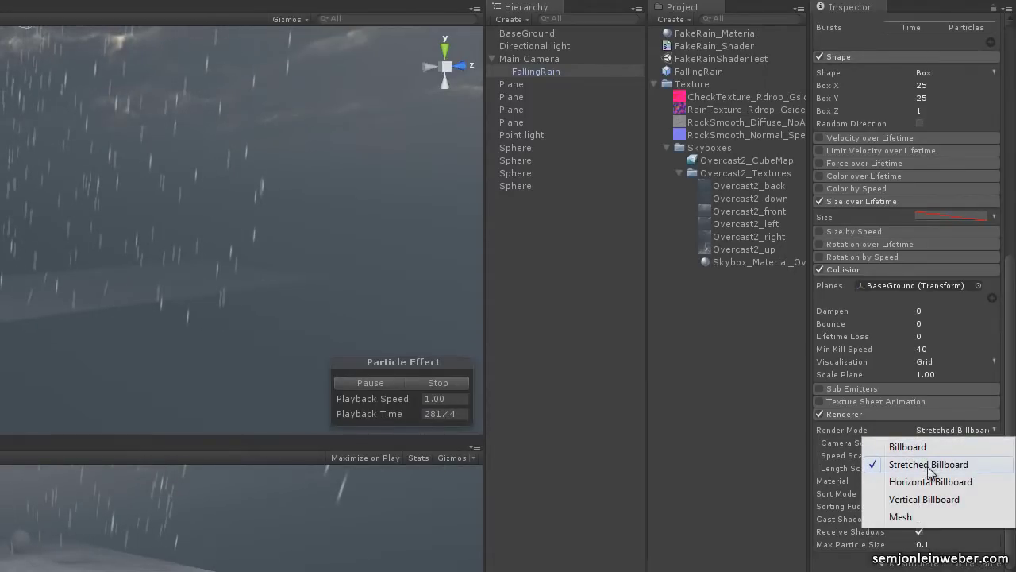
left_click(917, 415)
scroll(917, 414, "up", 5)
scroll(888, 398, "up", 4)
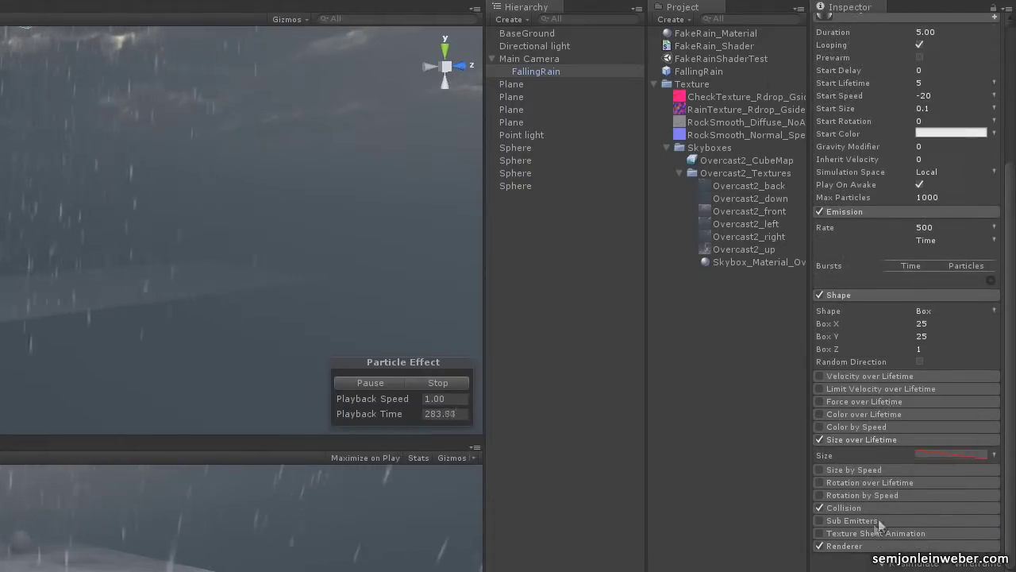
scroll(891, 476, "down", 5)
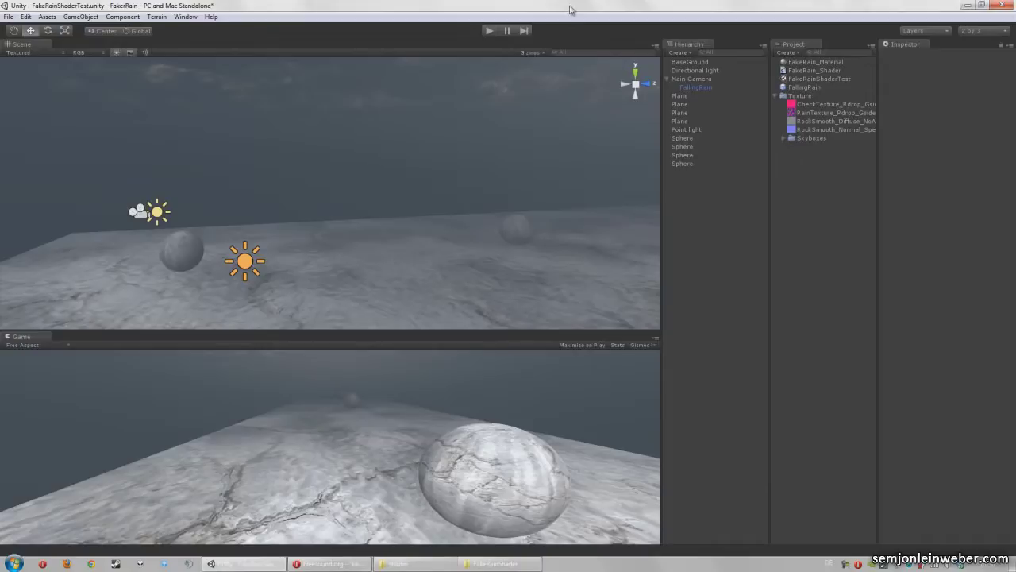
- Switch to Opera and preview the rain_loop_01.ogg sound on its Freesound page
left_click(330, 563)
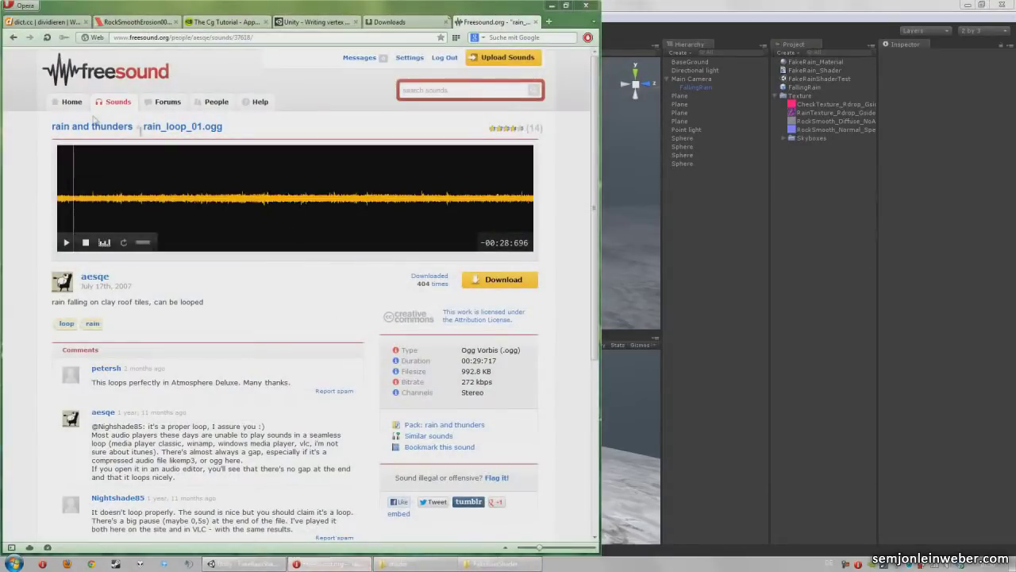
left_click(175, 40)
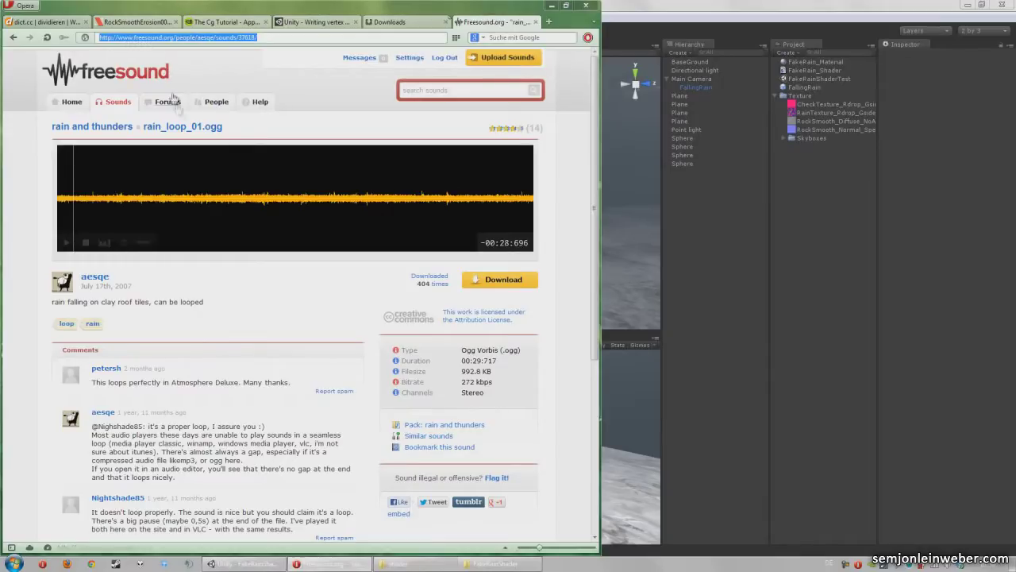
left_click(34, 196)
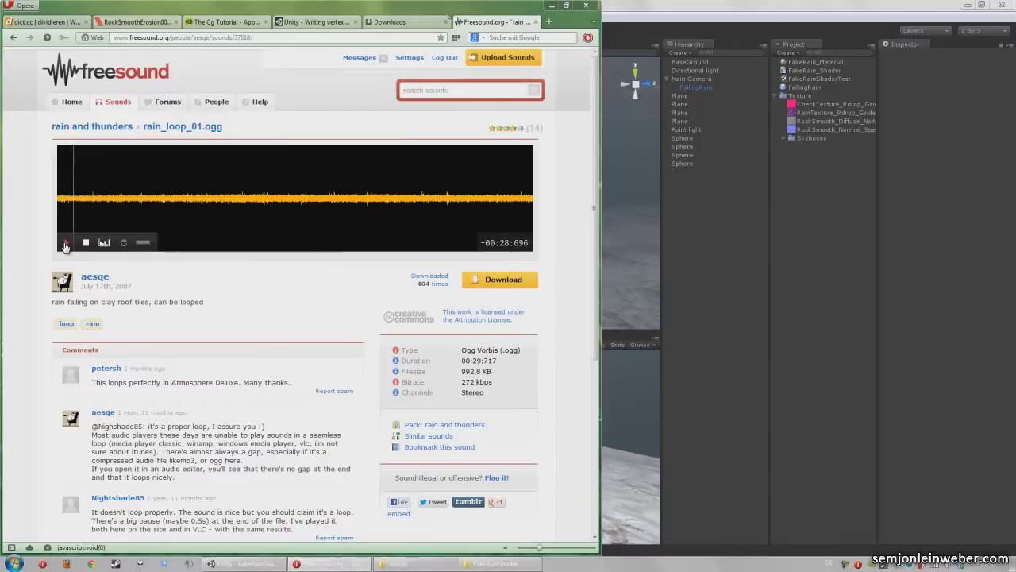
left_click(66, 244)
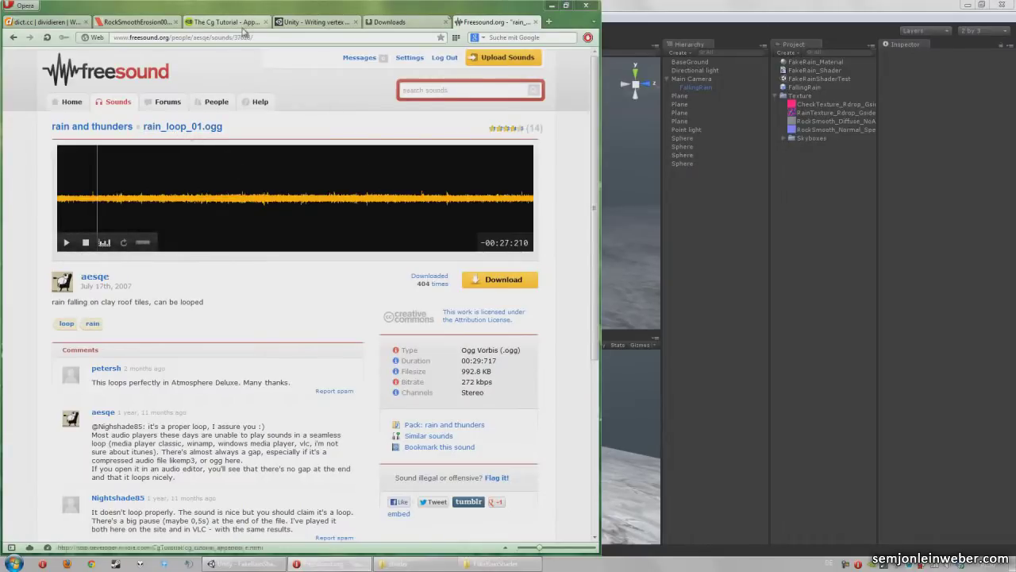
- Return to Unity and import the downloaded rain loop sound file from the desktop into the project assets
left_click(551, 5)
left_click(981, 5)
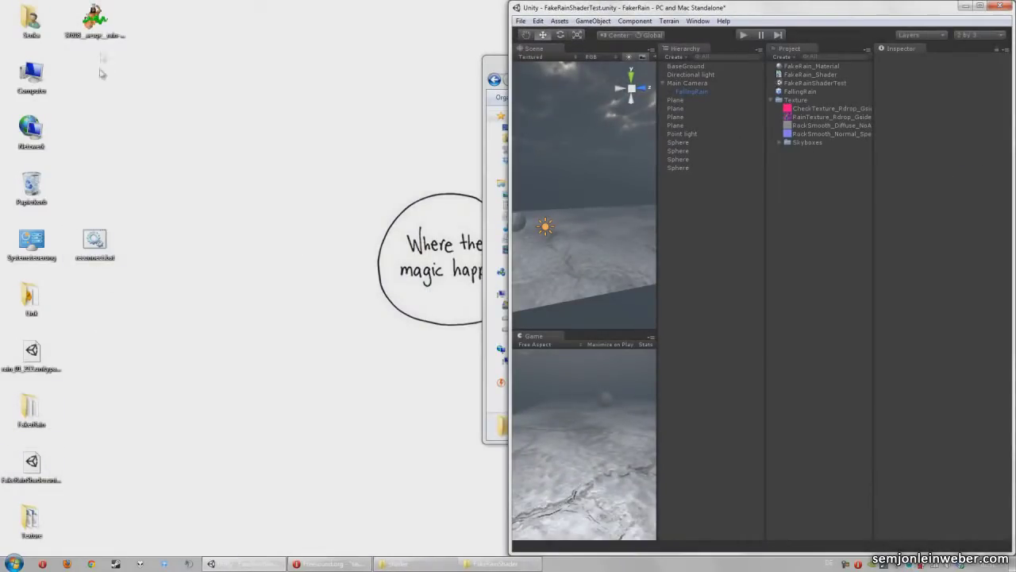
left_click_drag(100, 69, 816, 201)
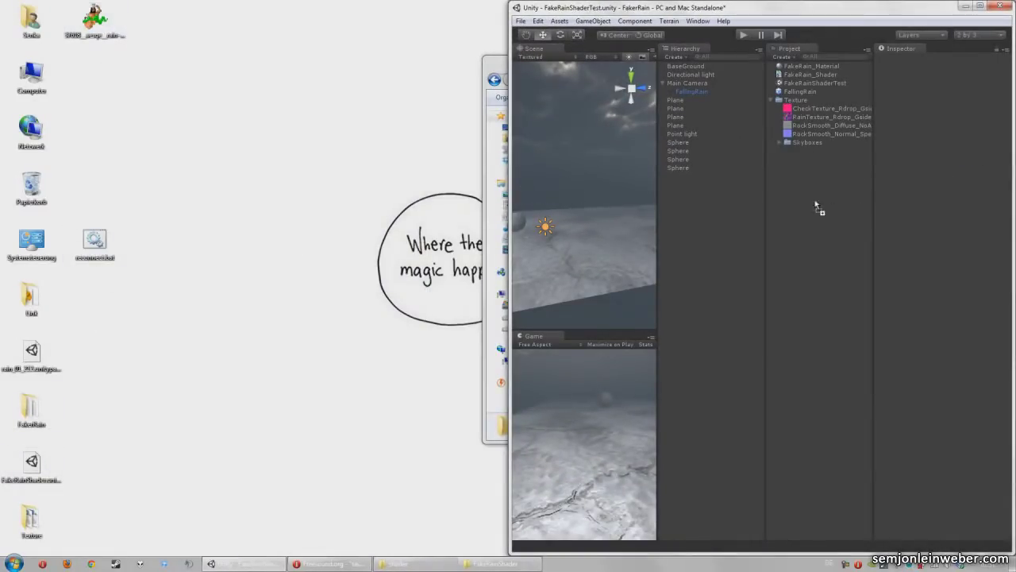
left_click(980, 7)
left_click_drag(302, 192, 775, 191)
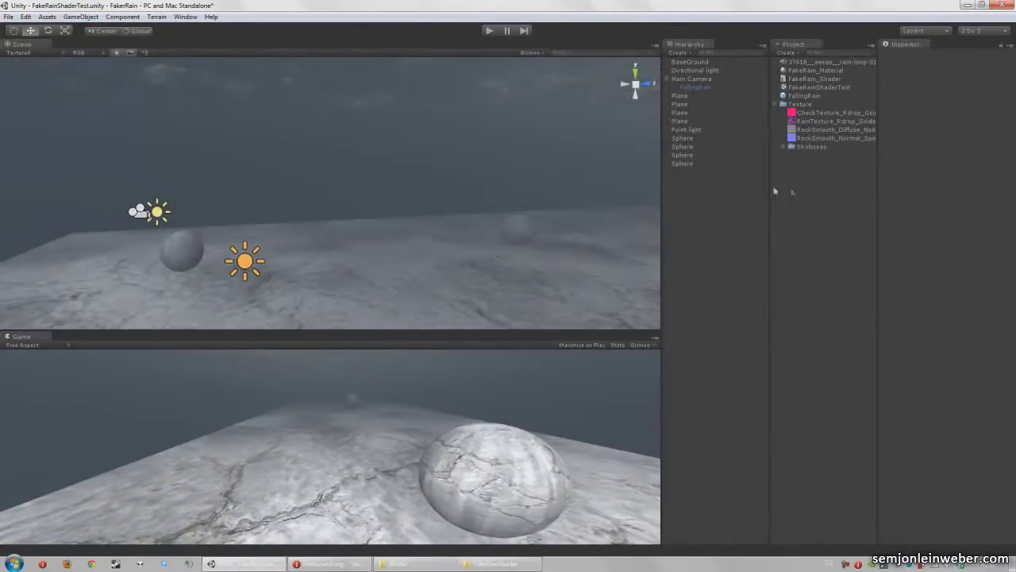
- Add an Audio Source component to Main Camera
left_click(141, 213)
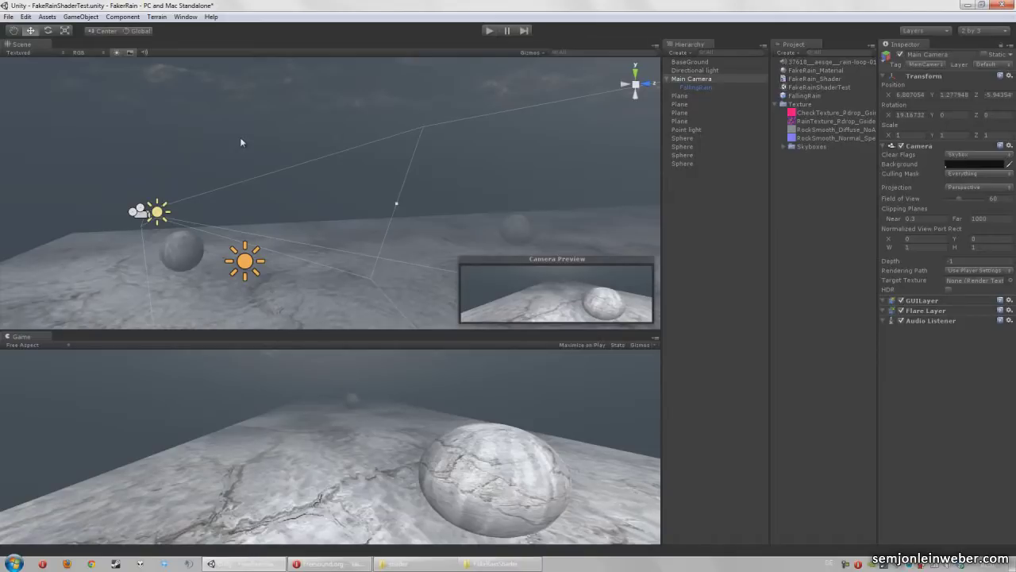
left_click(119, 18)
mouse_move(121, 30)
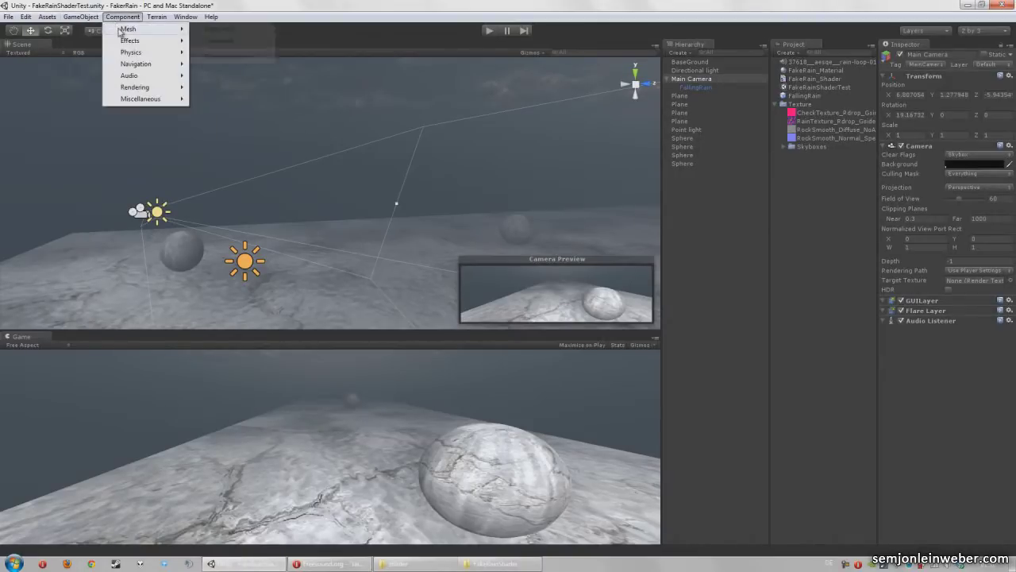
mouse_move(159, 76)
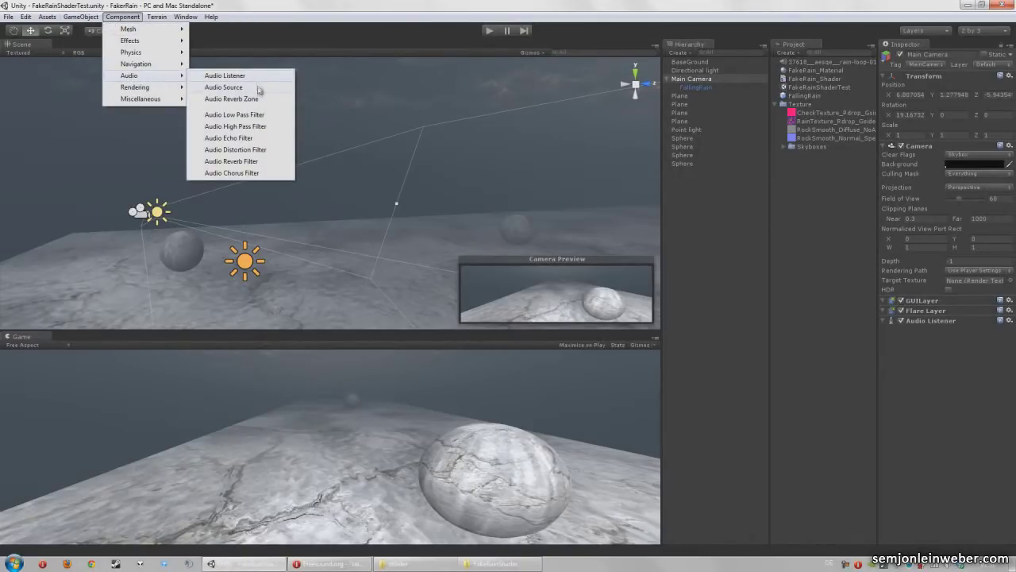
left_click(224, 87)
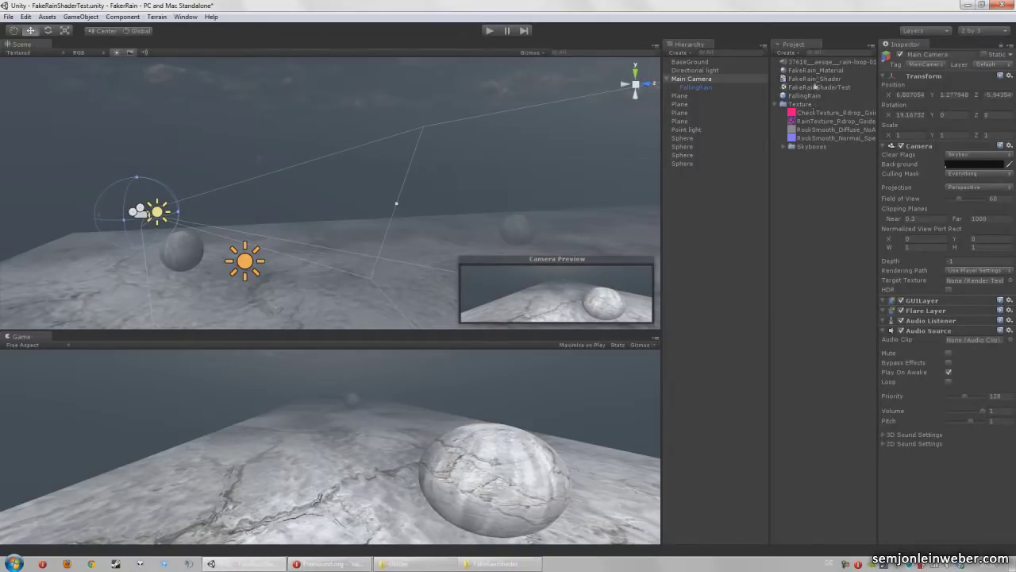
- Assign the imported rain loop clip to Main Camera's Audio Source, enable Loop and reduce its volume
left_click_drag(819, 63, 976, 340)
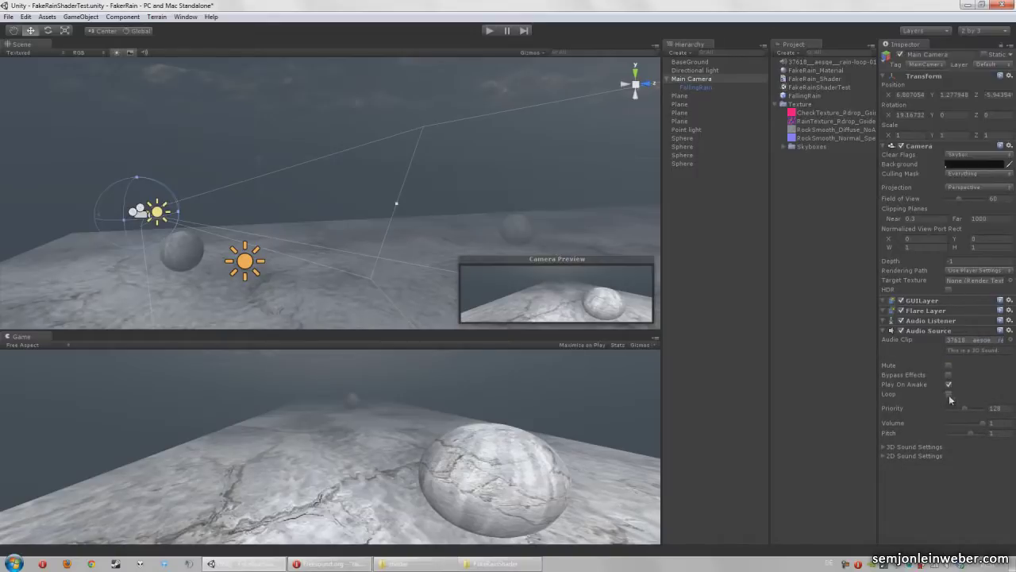
left_click(948, 393)
left_click_drag(961, 424, 965, 424)
- Play-test the rain scene with an enlarged Game view, lowering the rain sound's volume to about 0.28 during playback
left_click(489, 32)
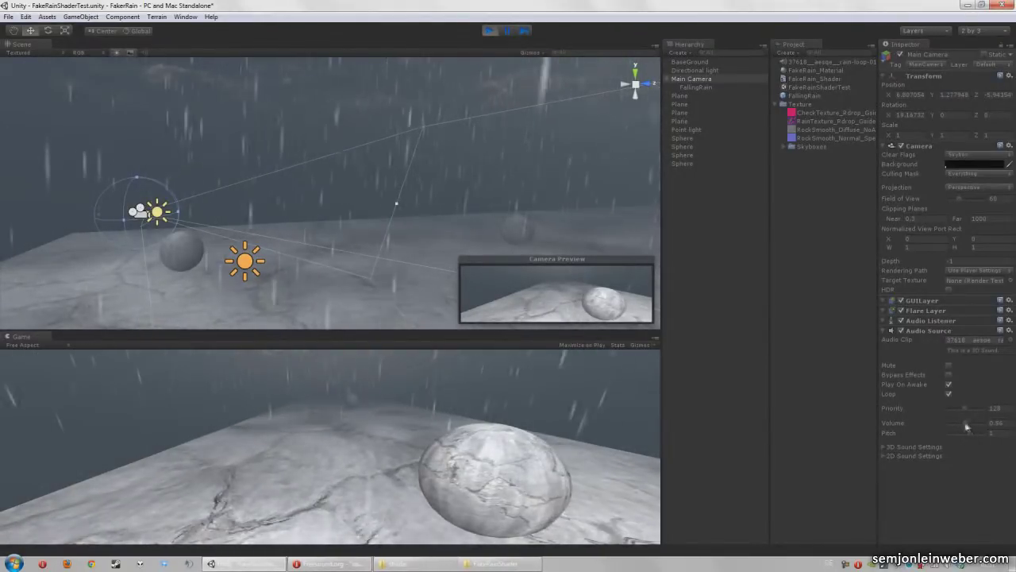
left_click_drag(968, 422, 957, 426)
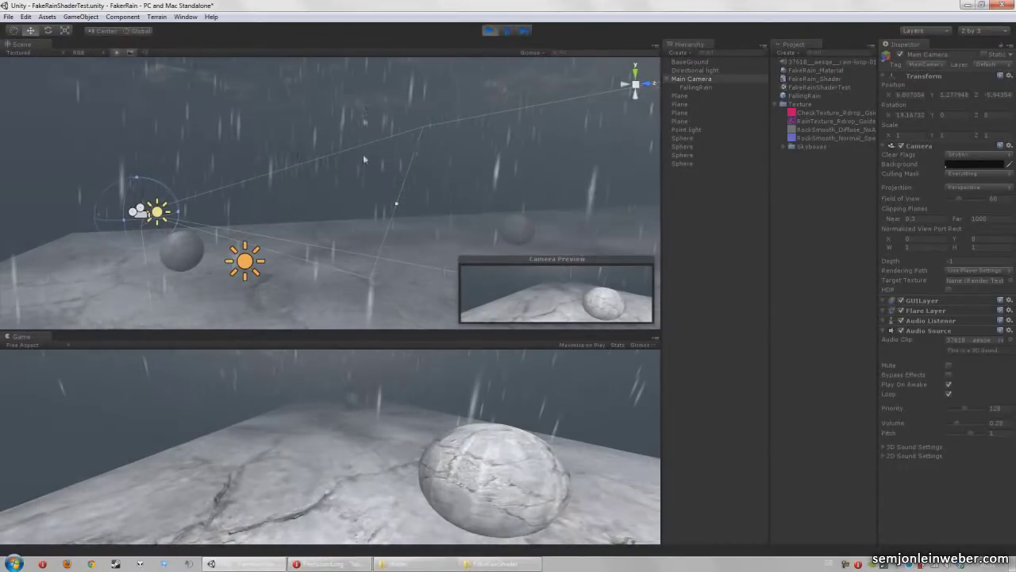
left_click_drag(346, 330, 346, 158)
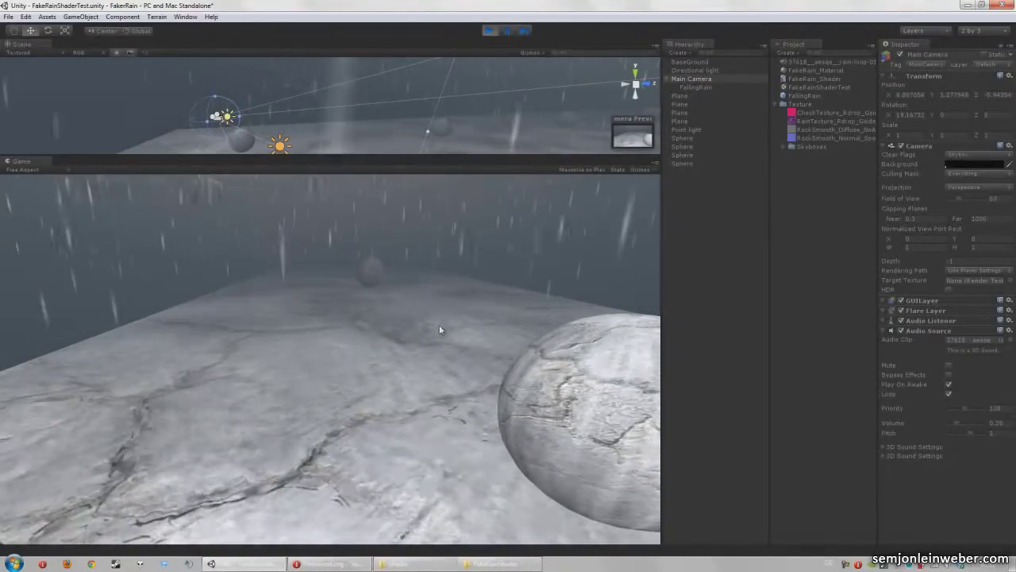
left_click(489, 31)
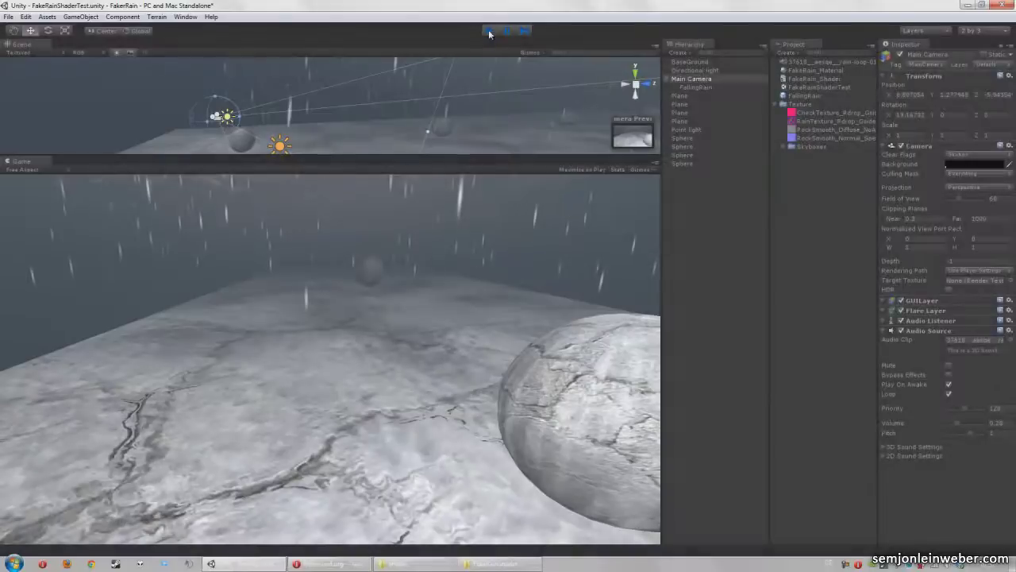